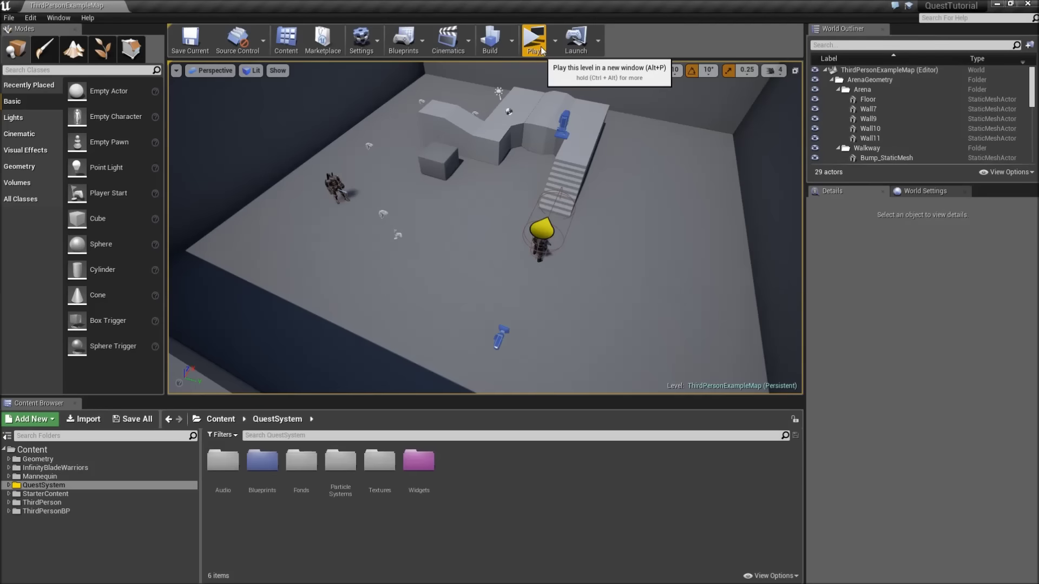
Play the level to preview the quest journal in the game, and end the preview
click(541, 50)
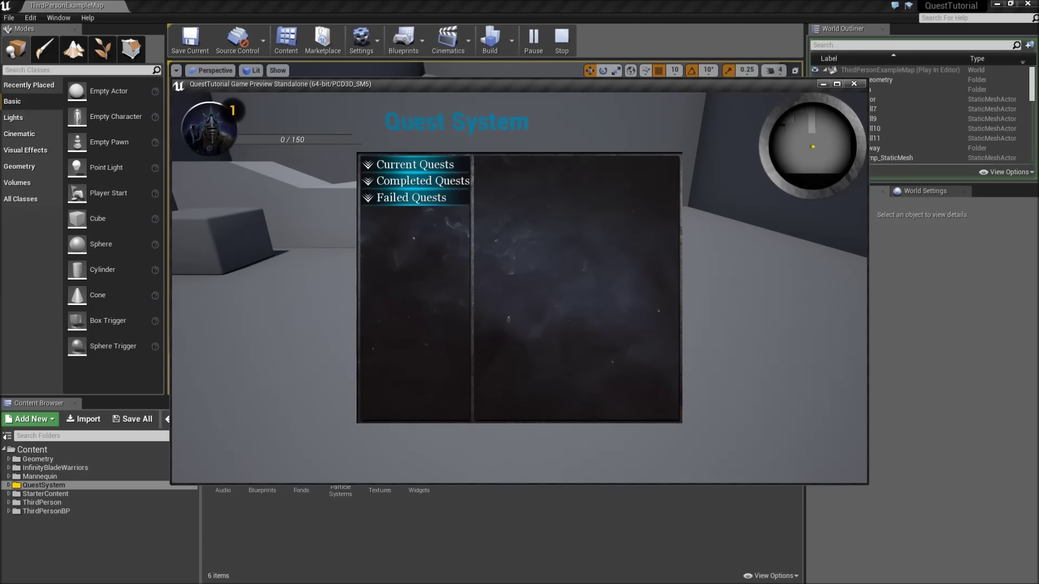
key(Escape)
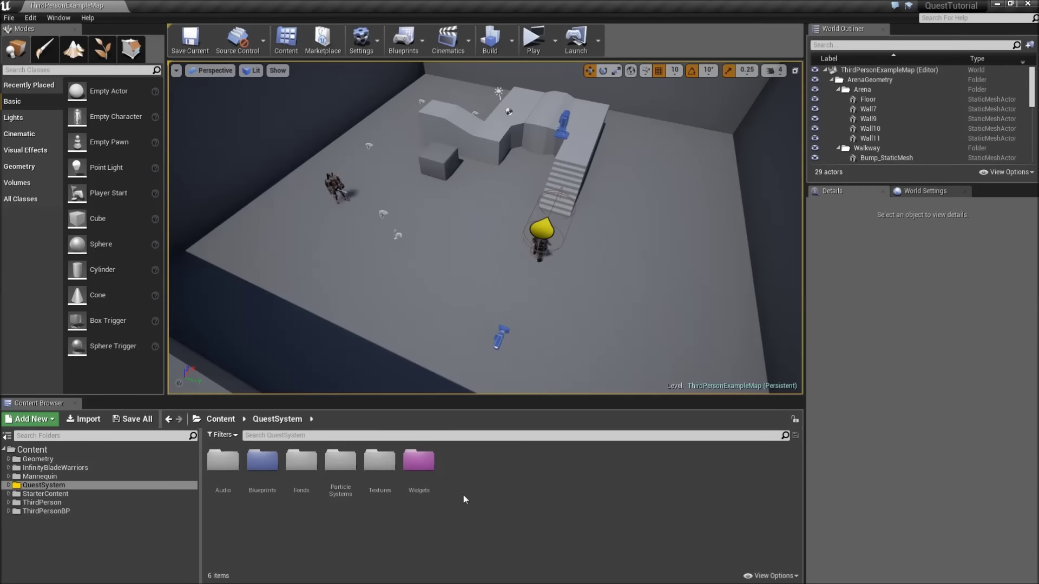
Open the QuestJournal widget from the Widgets folder and add a Scroll Box to its Canvas Panel
double_click(419, 462)
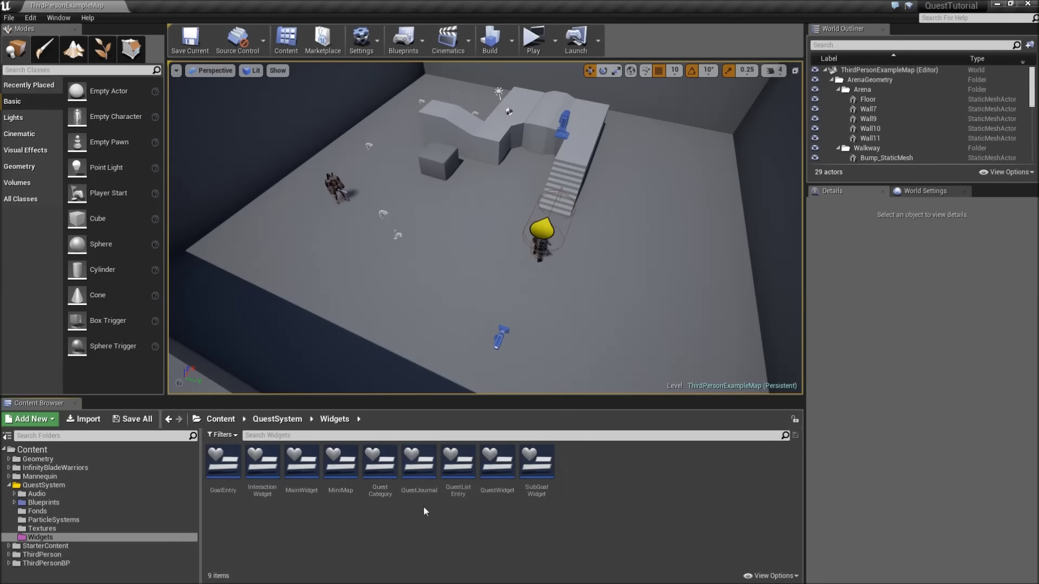
double_click(418, 475)
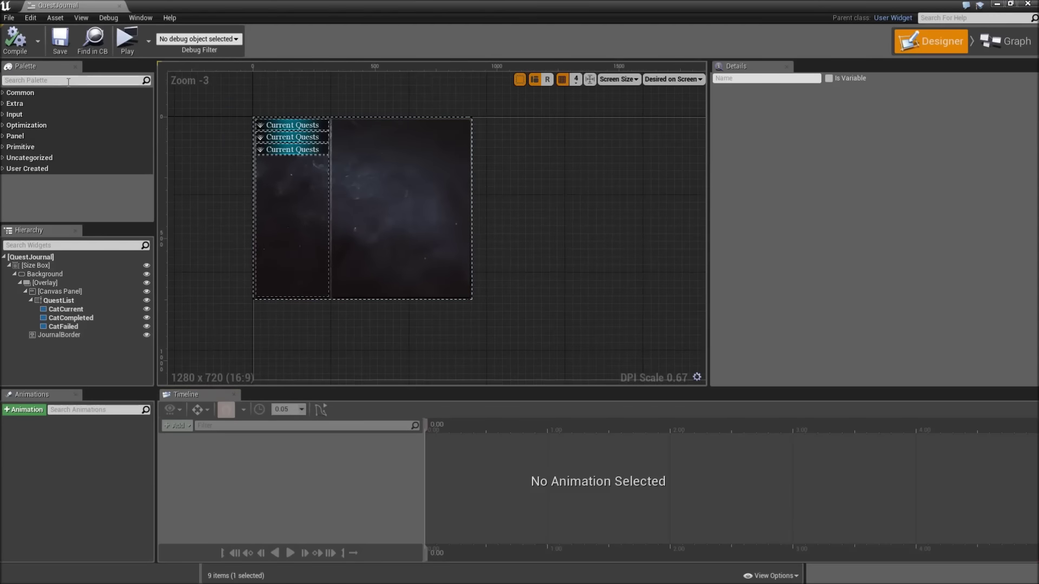
click(68, 82)
text(scroll)
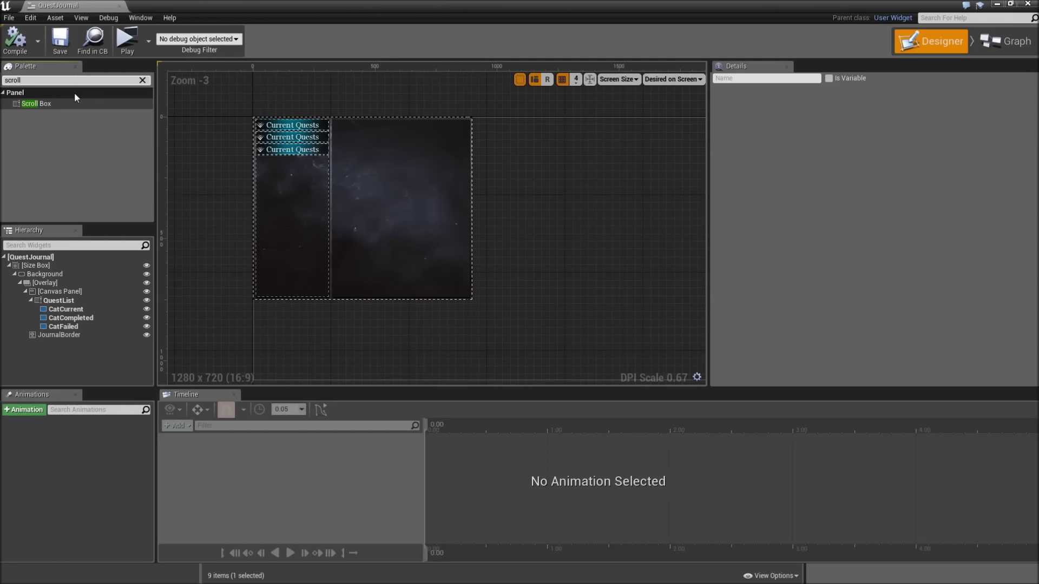
drag(57, 103, 79, 291)
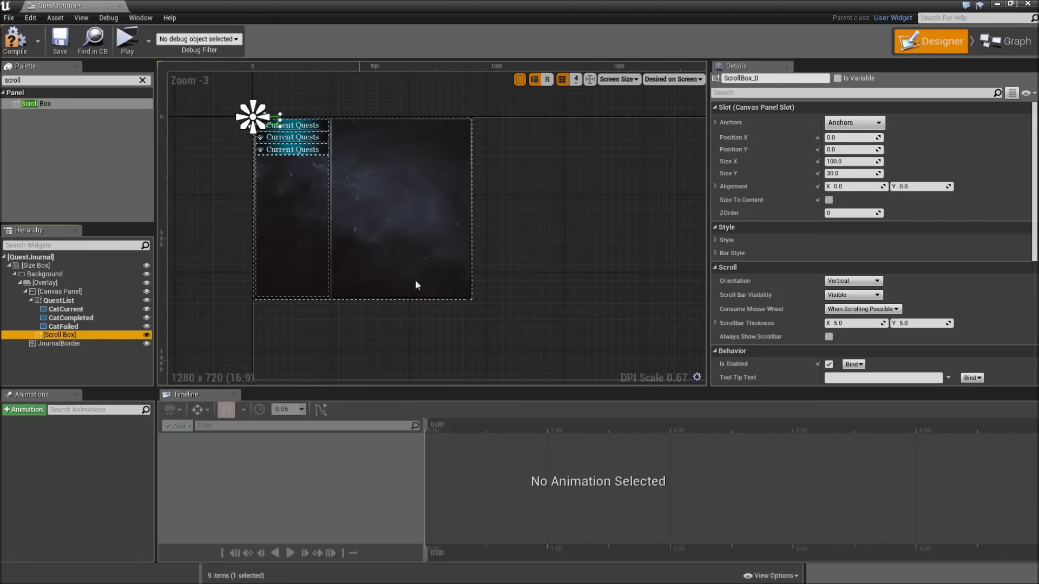
Rename the new scroll box to QuestDetailsBox and make it a variable
click(769, 80)
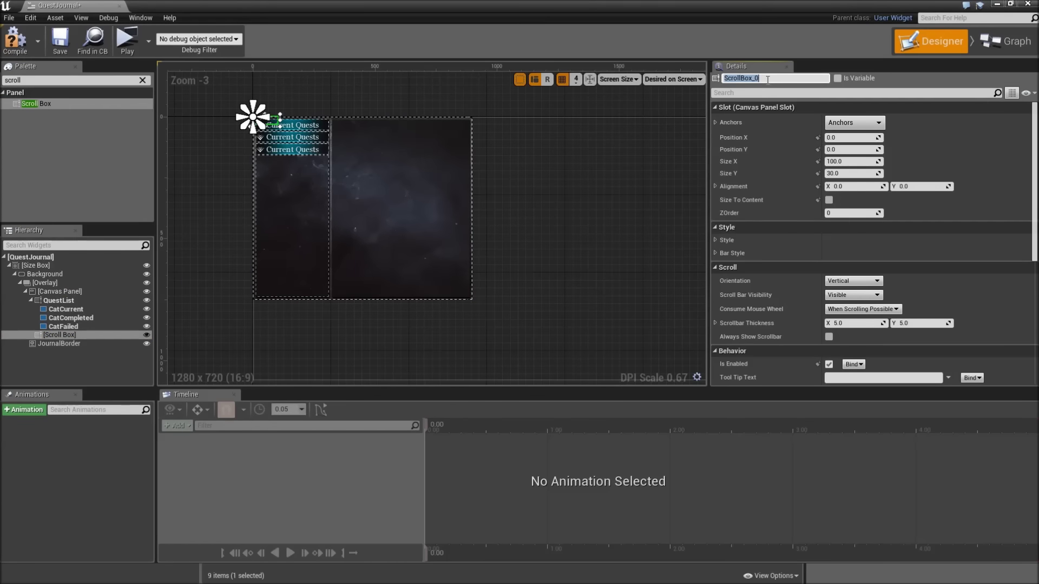
text(QuestDetailsBox)
key(Return)
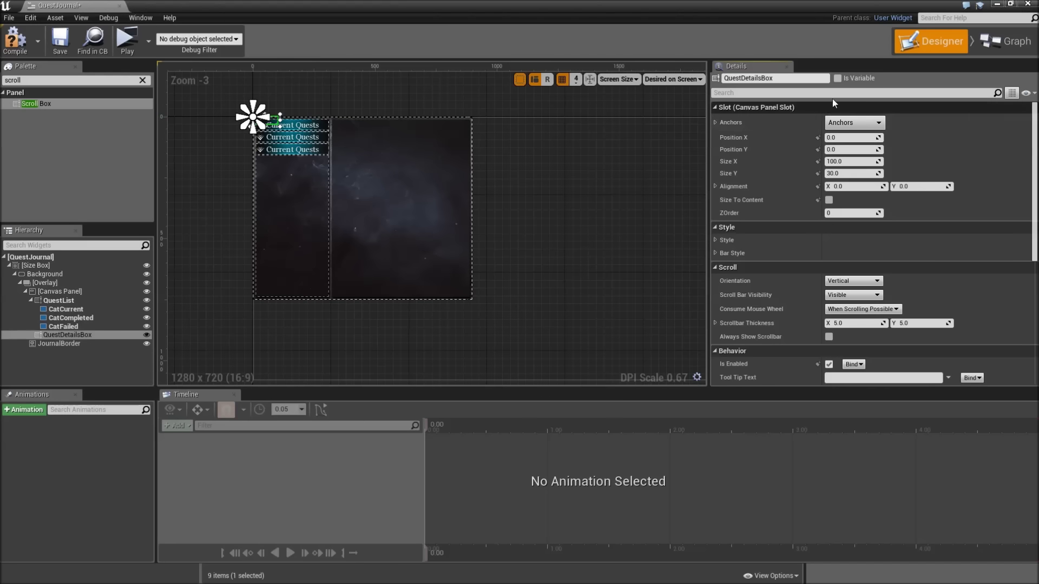
click(837, 79)
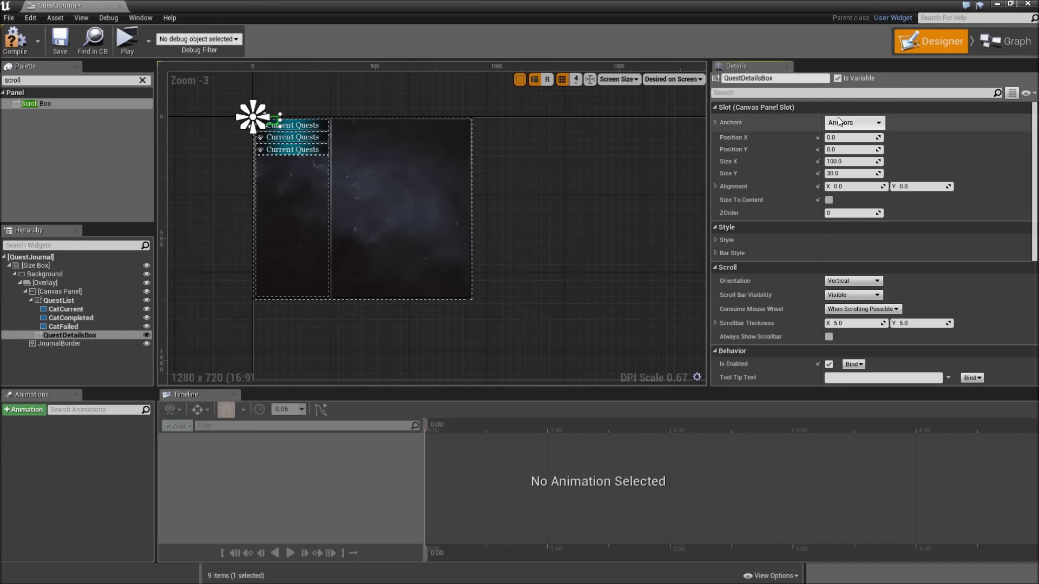
Anchor QuestDetailsBox to the top-right corner of its canvas and set its position to X -575, Y 12
click(838, 123)
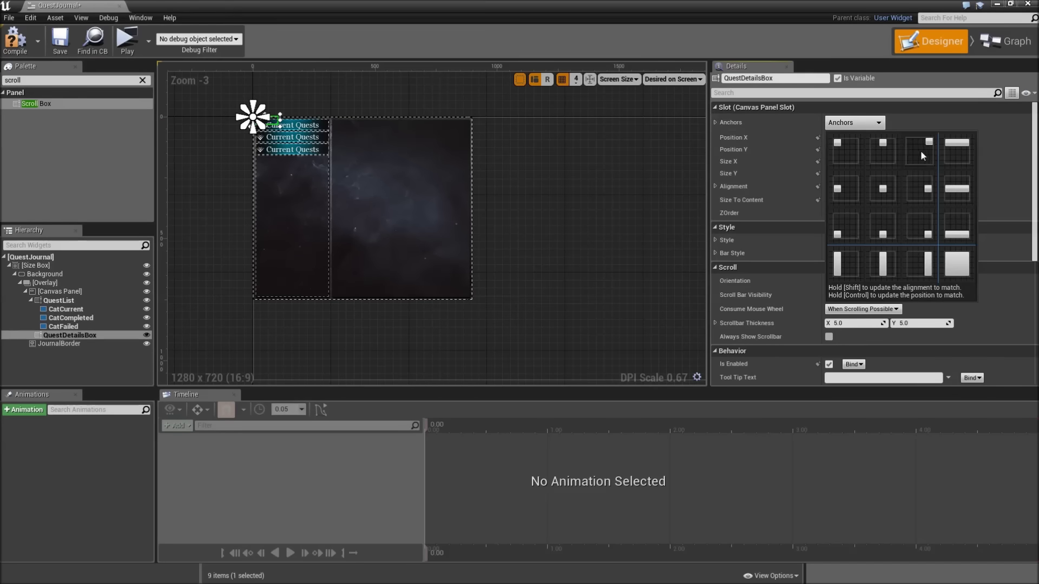
ctrl+click(920, 150)
click(844, 137)
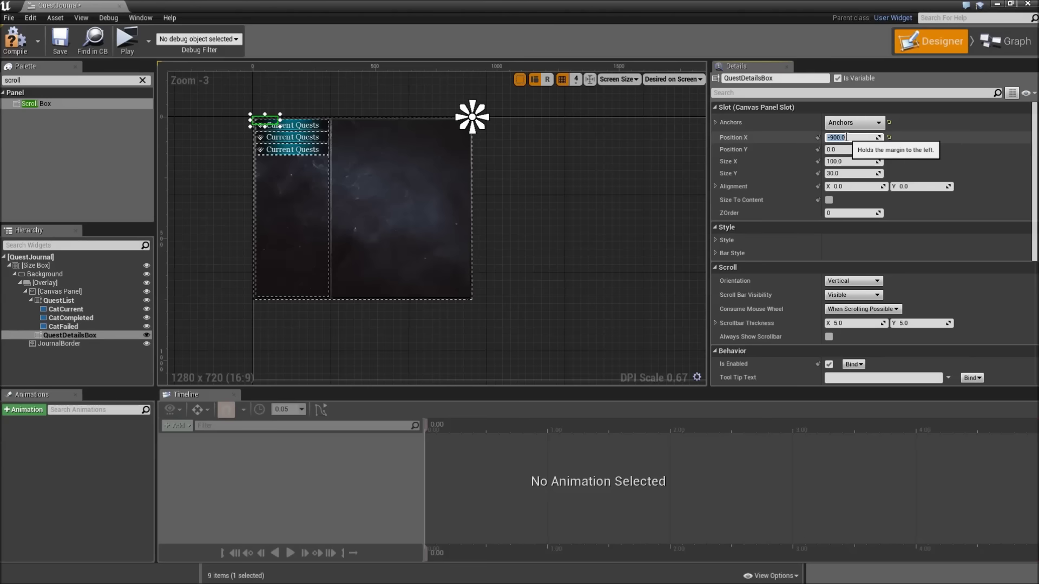
text(-575)
key(Return)
click(848, 150)
text(12)
key(Return)
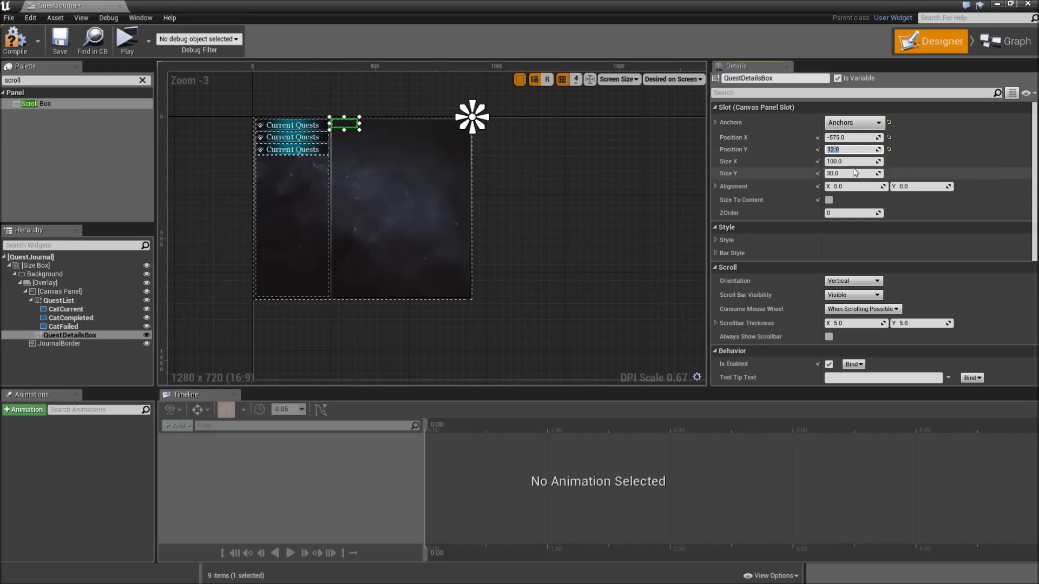
Set the size of QuestDetailsBox to 565 in X and 725 in Y and check its fit in the journal's details area
click(850, 162)
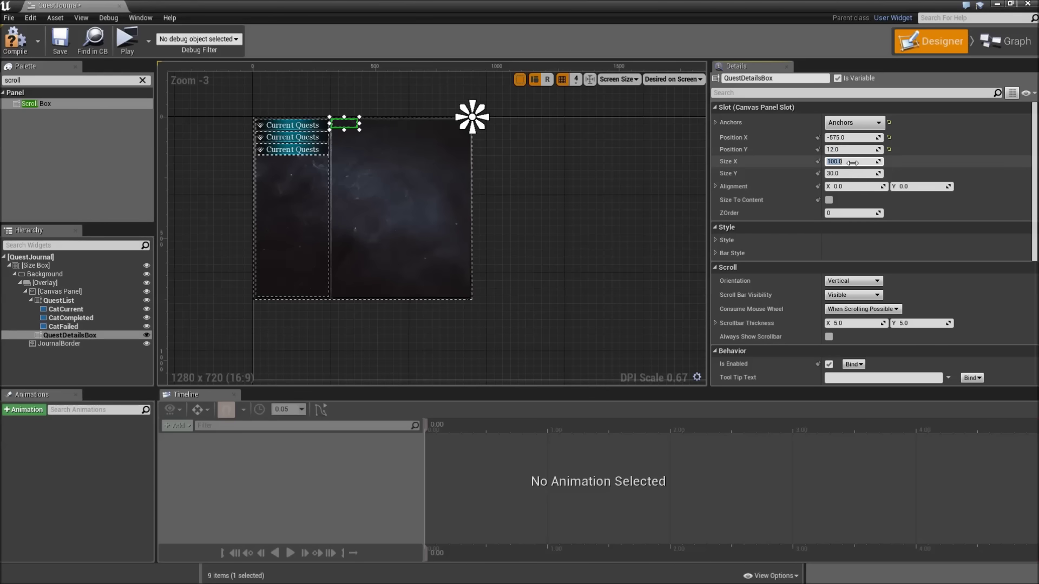
text(565)
key(Return)
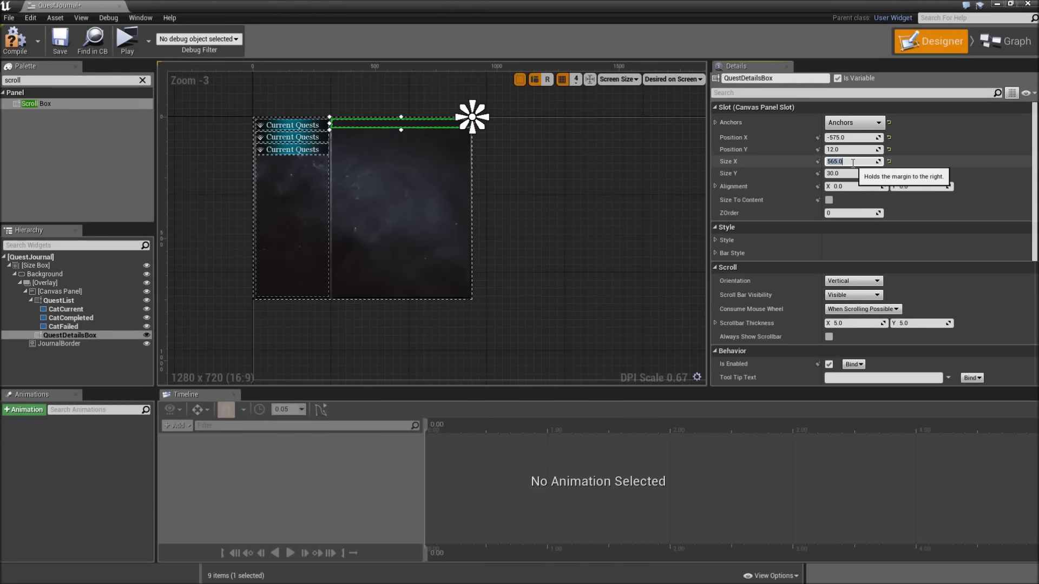
click(845, 173)
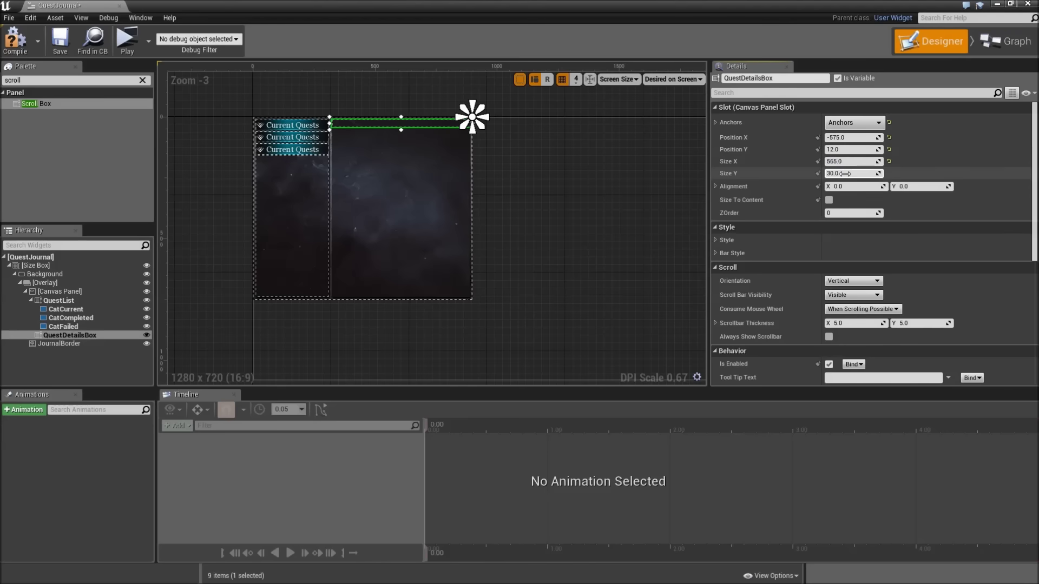
text(725)
key(Return)
scroll(391, 176, up, 4)
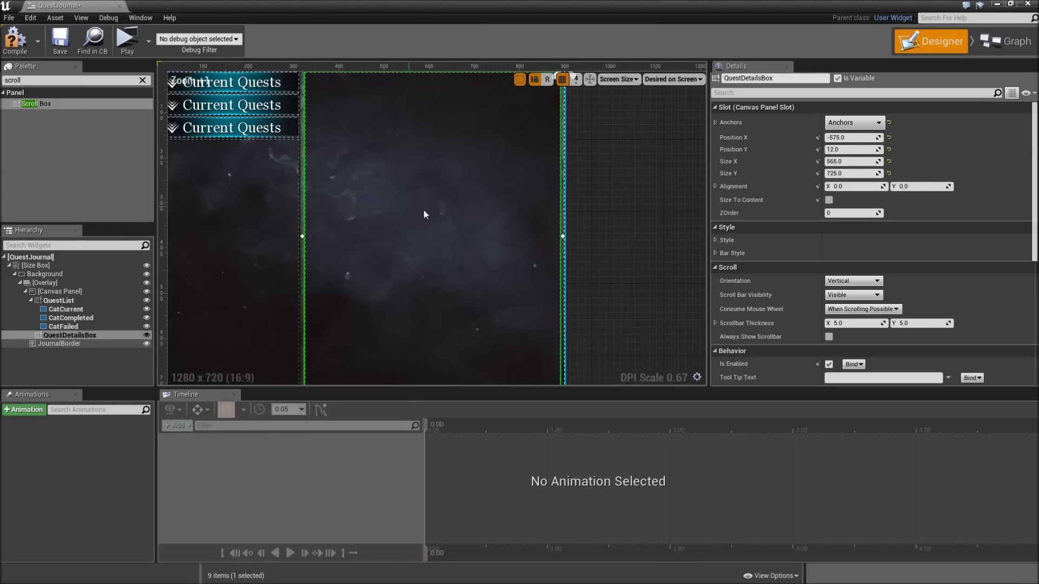
scroll(393, 206, up, 4)
right_drag(431, 254, 421, 209)
scroll(421, 209, down, 4)
Set the visibility of QuestDetailsBox to Hidden
scroll(840, 250, down, 3)
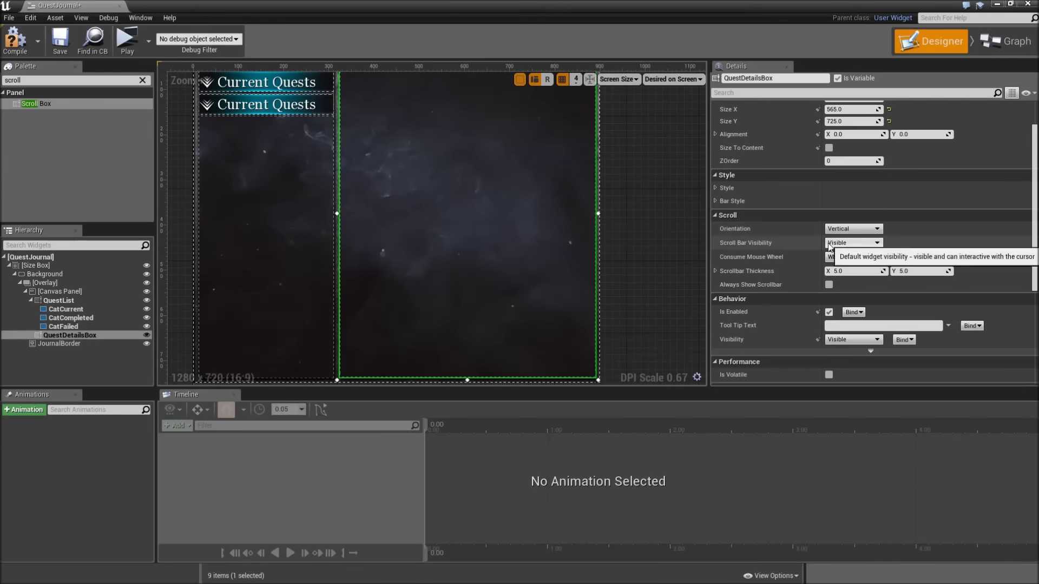
scroll(810, 261, down, 2)
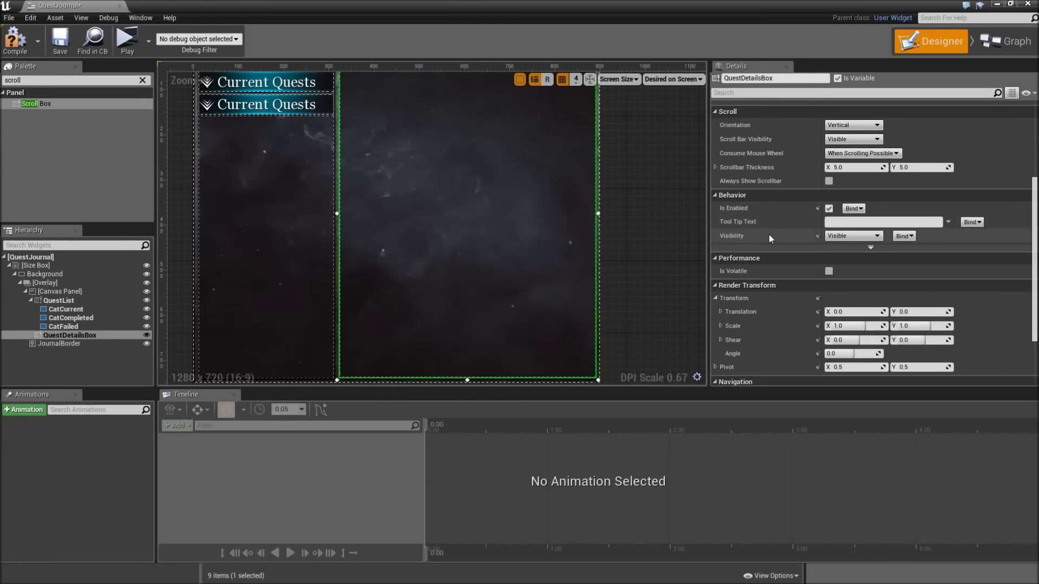
click(838, 237)
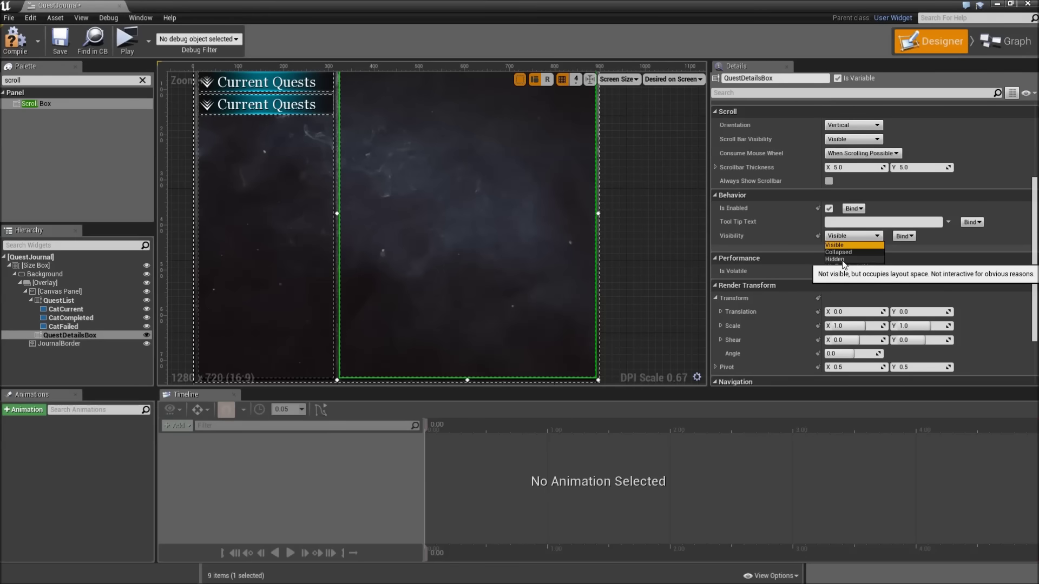
click(844, 259)
Add a Text widget inside QuestDetailsBox, name it QuestName and make it a variable
click(24, 80)
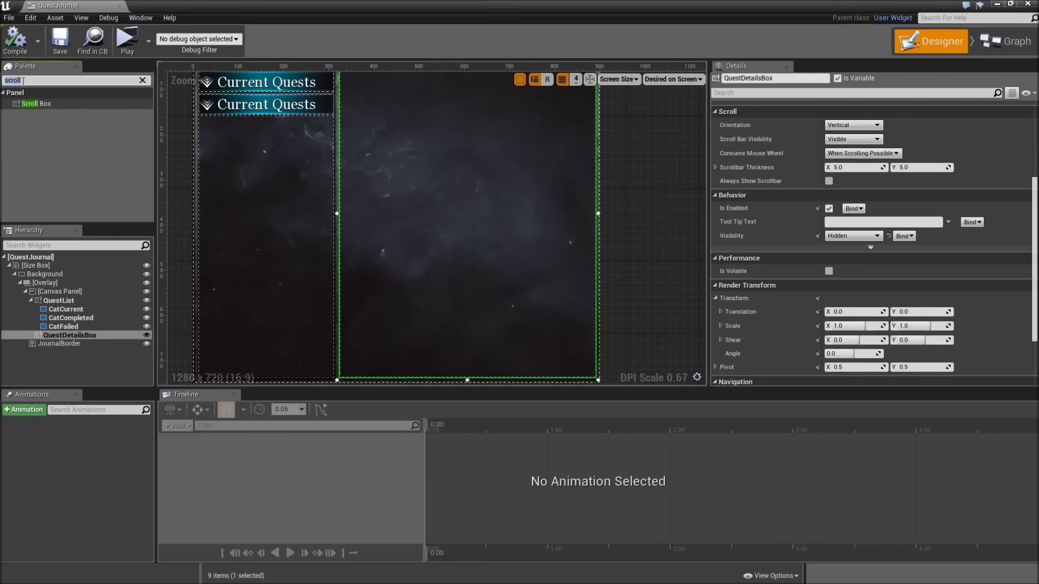
text(text)
drag(28, 103, 88, 338)
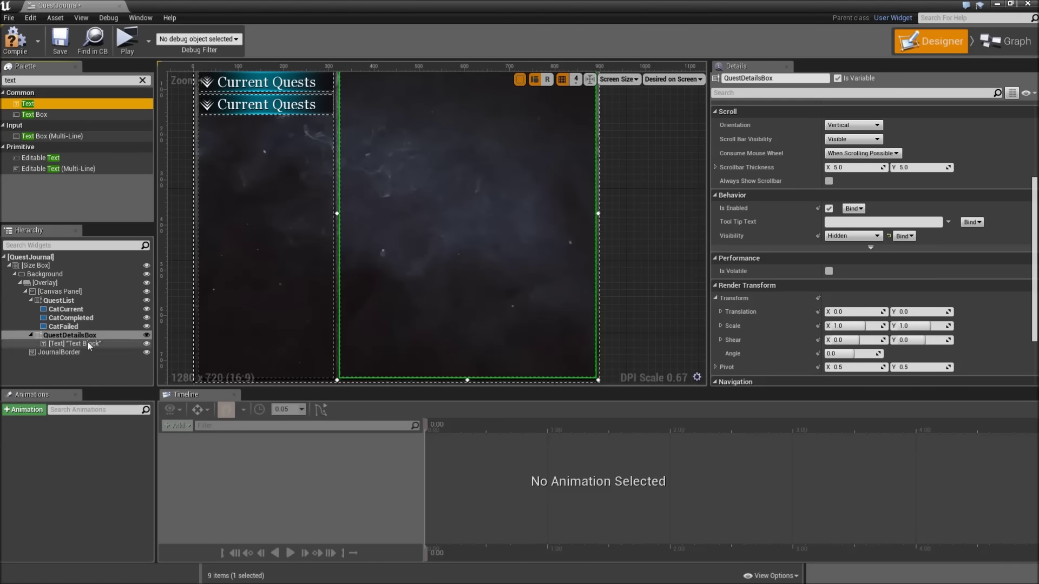
click(773, 78)
text(QuestName)
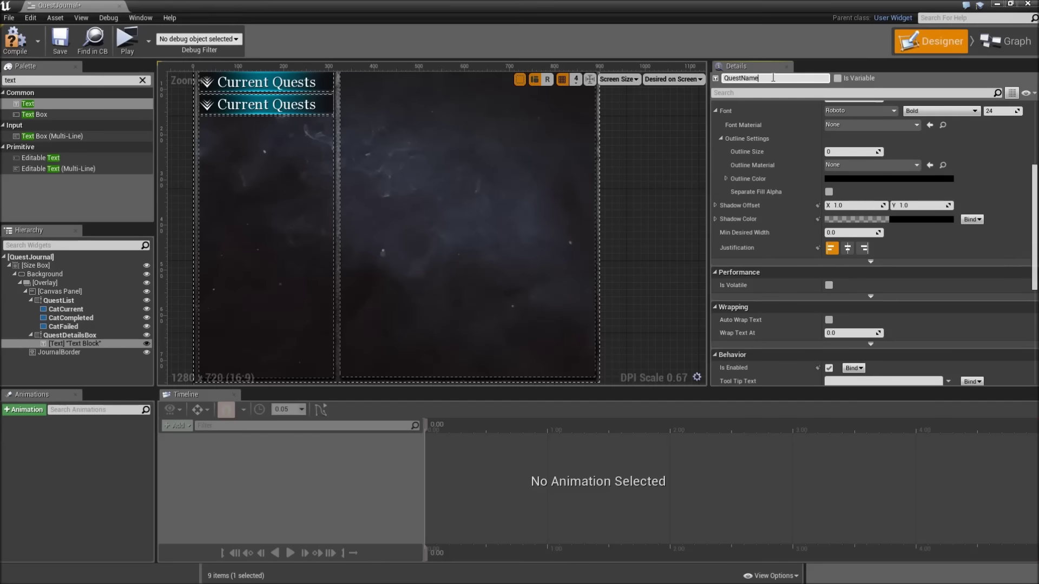
key(Return)
click(837, 78)
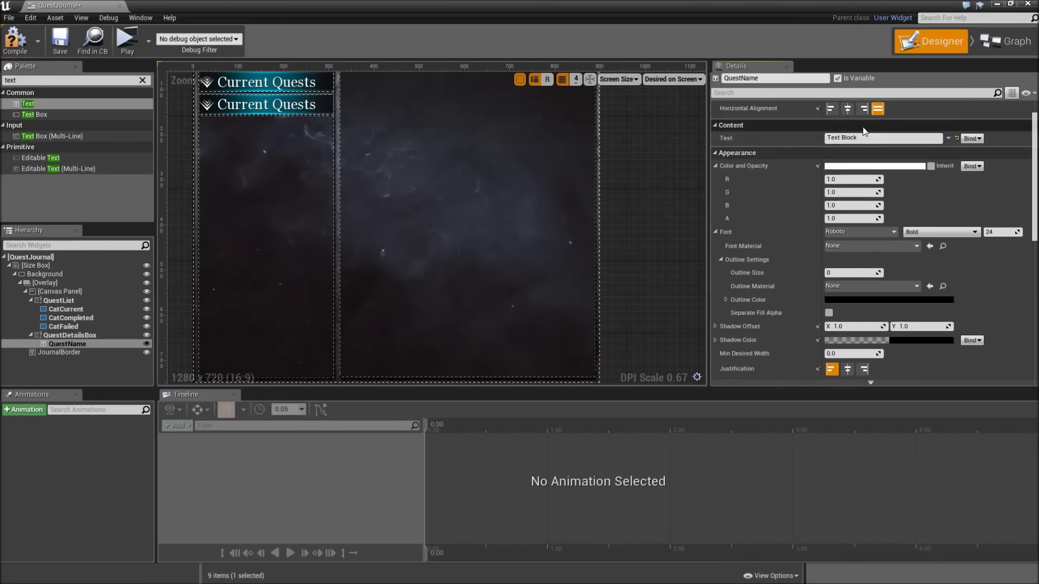
Set QuestName's slot padding to 5.0, 0.0 and its horizontal alignment to Fill
text(5)
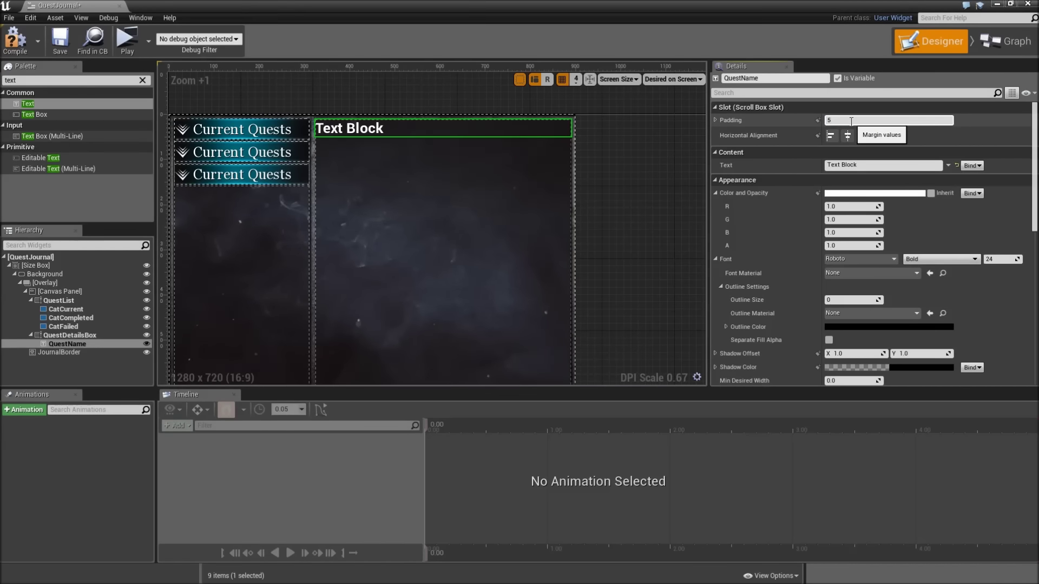
text(.0)
key(Return)
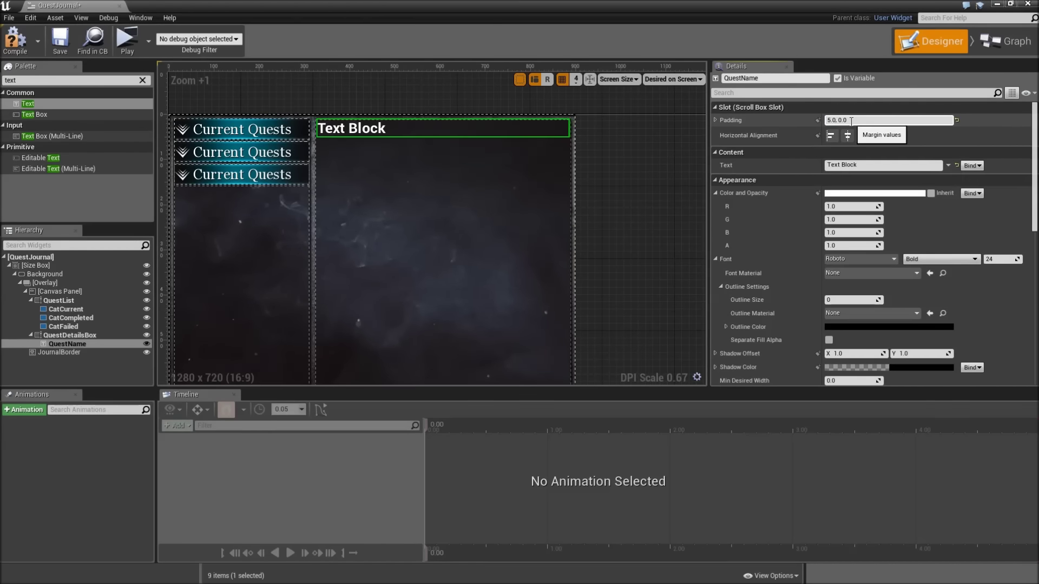
click(830, 136)
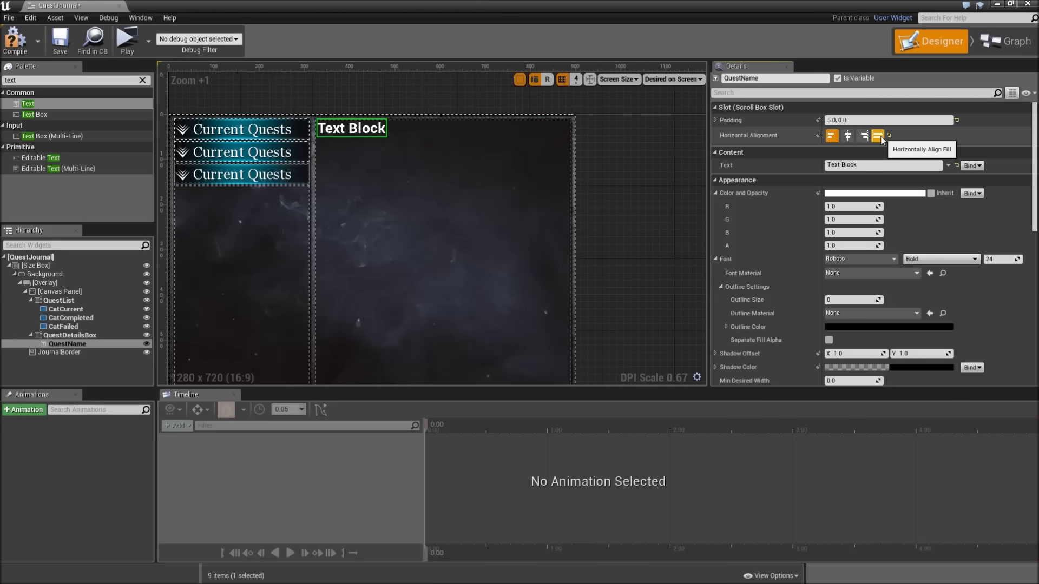
click(877, 135)
Set QuestName's text content to "The first quest ever..."
click(827, 165)
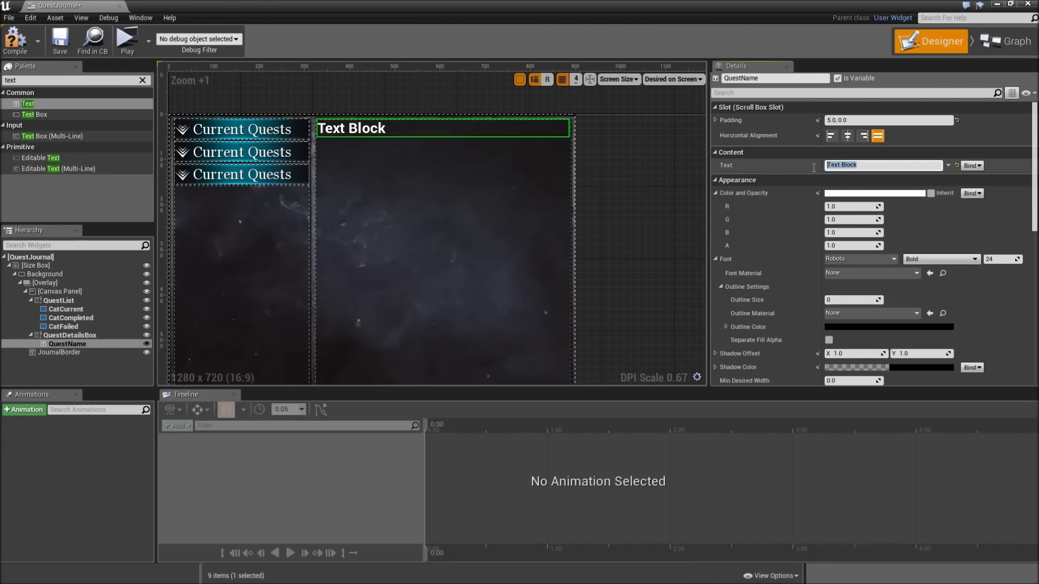
text(The )
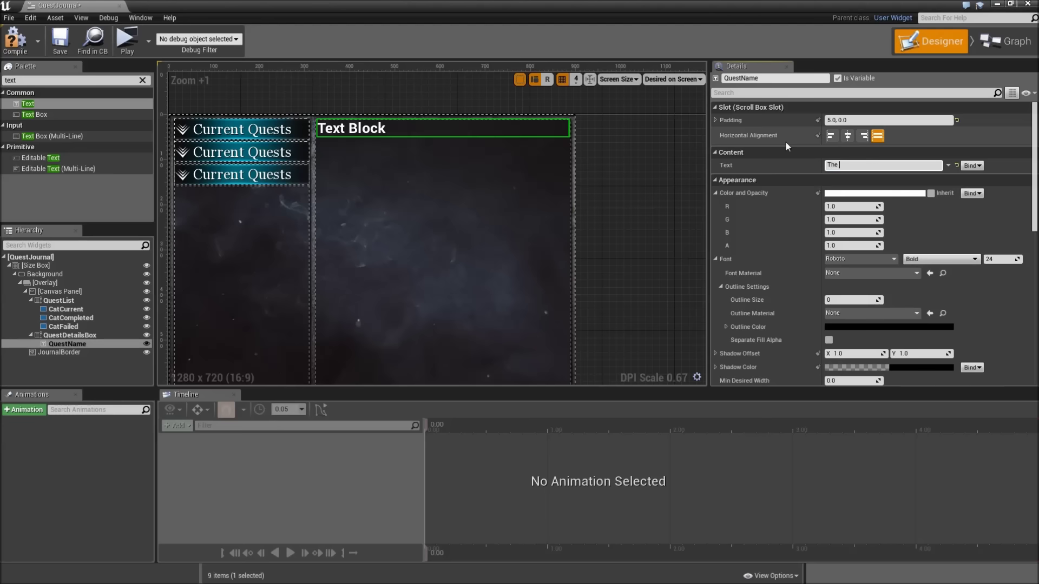
text(first quest ever...)
Change QuestName's font to Georgia with a size of 35
click(887, 261)
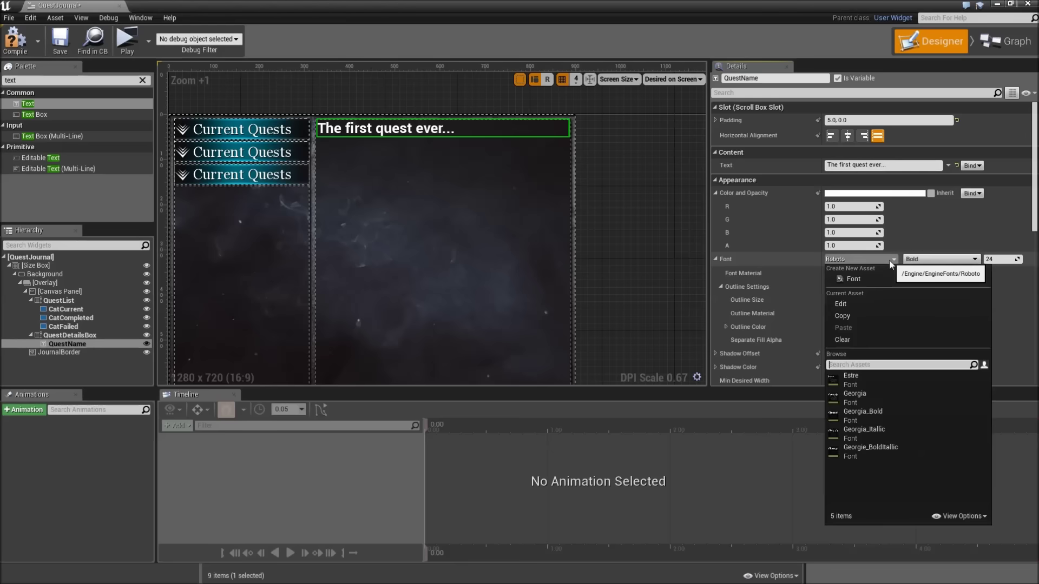
click(870, 395)
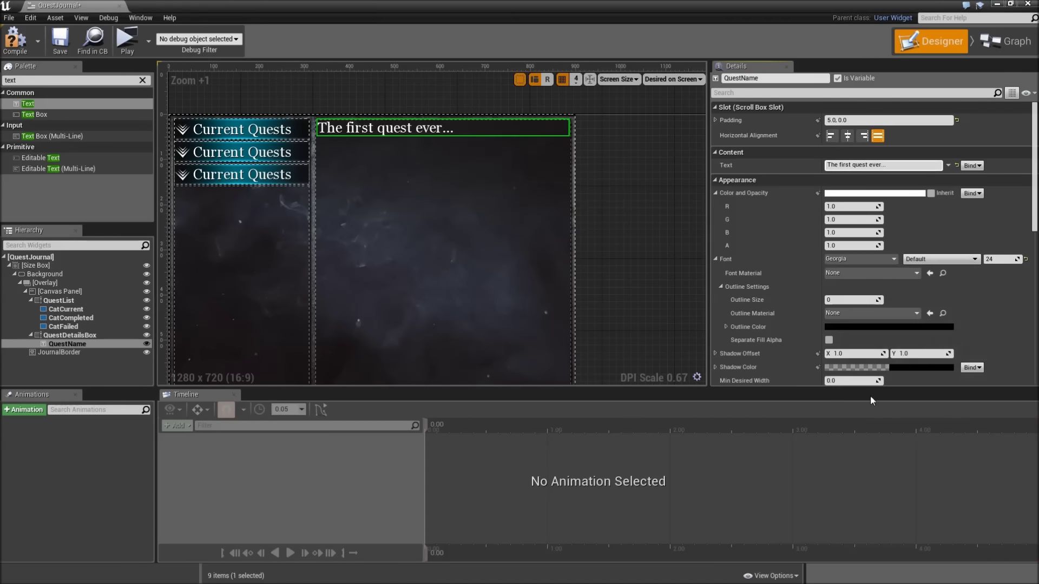
click(997, 259)
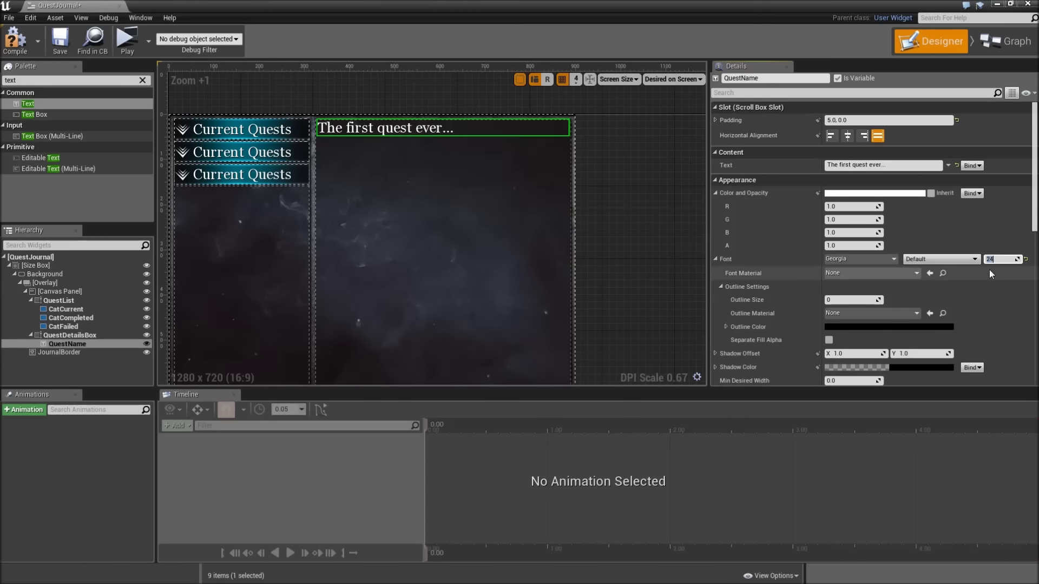
key(Return)
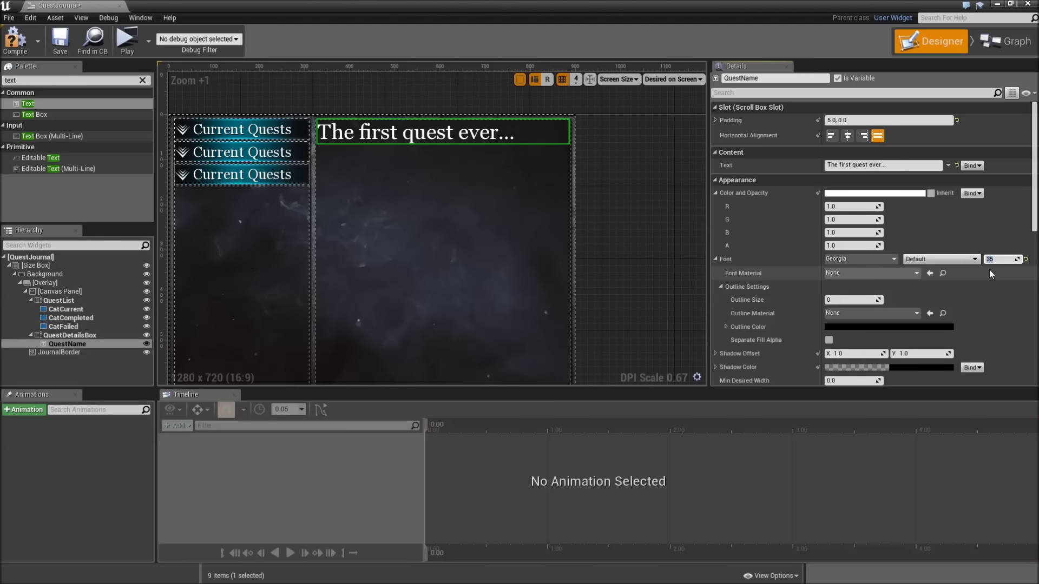
Set QuestName's font outline size to 1 and inspect the outlined lettering up close
scroll(989, 269, down, 1)
click(836, 283)
text(1)
key(Return)
scroll(465, 174, up, 9)
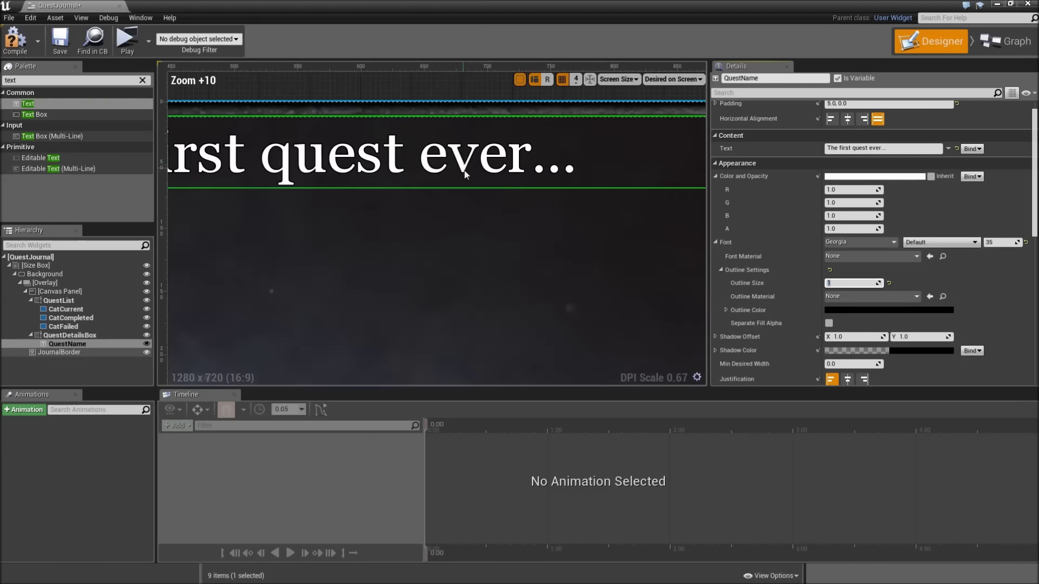
scroll(457, 172, down, 1)
scroll(449, 179, up, 6)
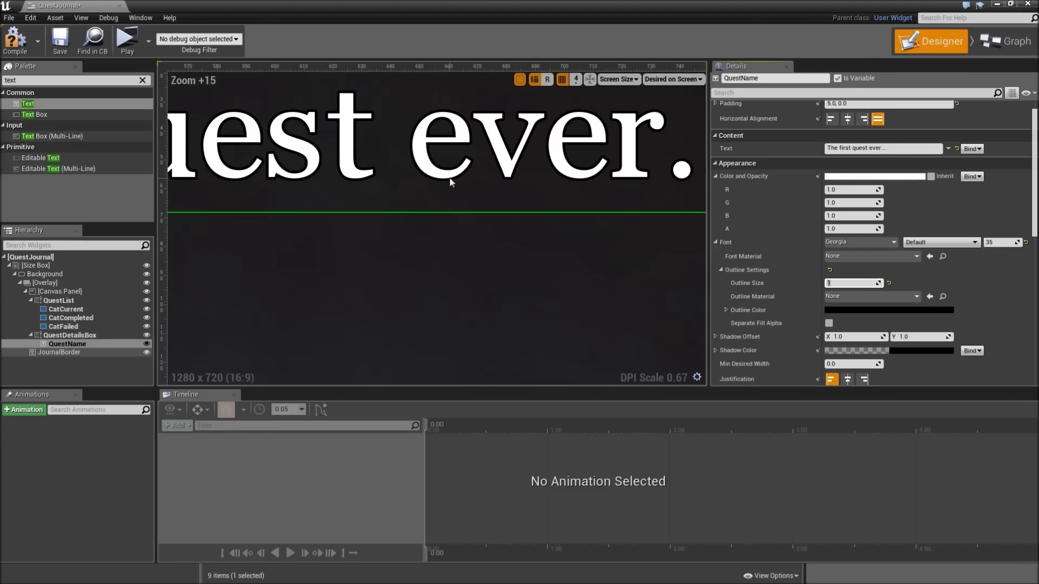
scroll(452, 183, down, 11)
scroll(864, 270, down, 2)
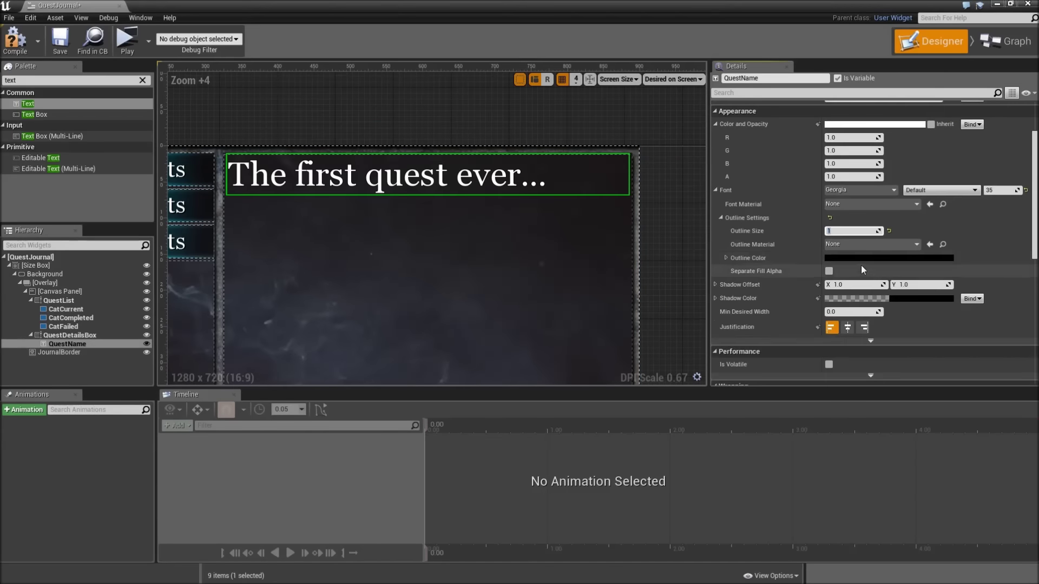
Enable Auto Wrap Text for QuestName and set its justification to centre
scroll(862, 265, down, 4)
scroll(849, 243, down, 1)
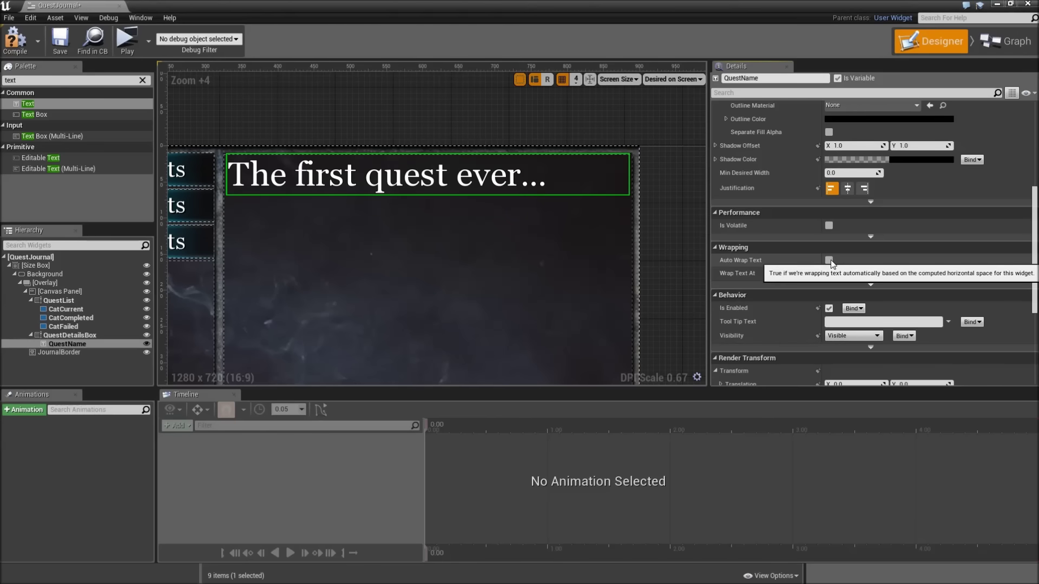
click(830, 260)
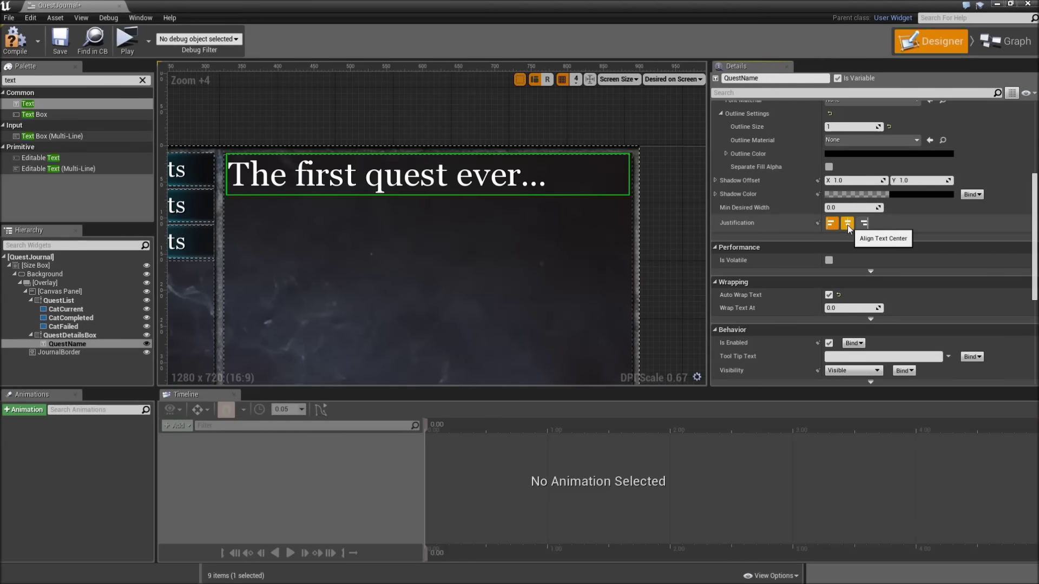
click(847, 223)
scroll(440, 218, down, 5)
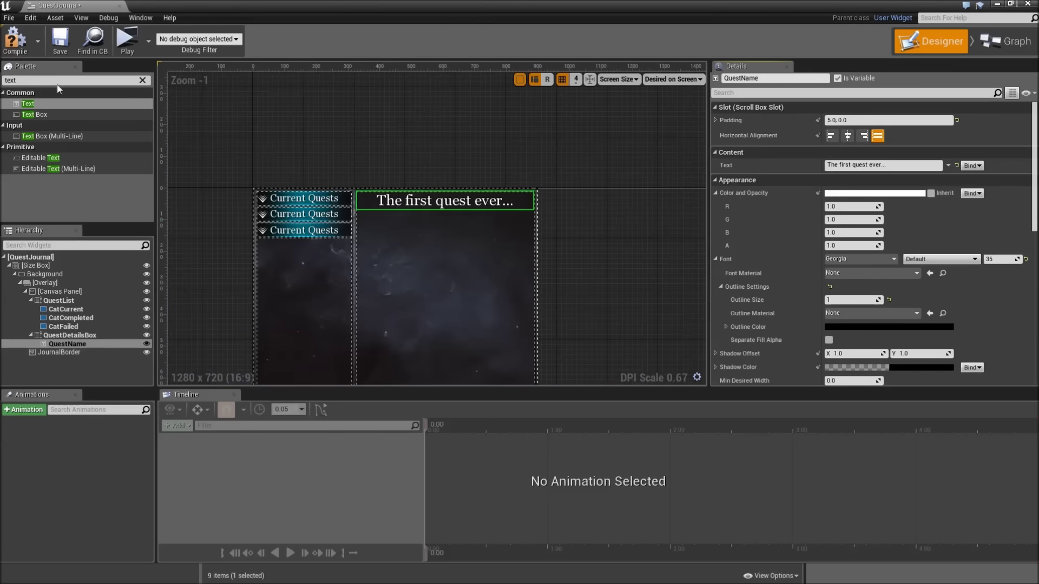
Add a Horizontal Box below QuestName inside QuestDetailsBox and place a Vertical Box inside it
text(hori)
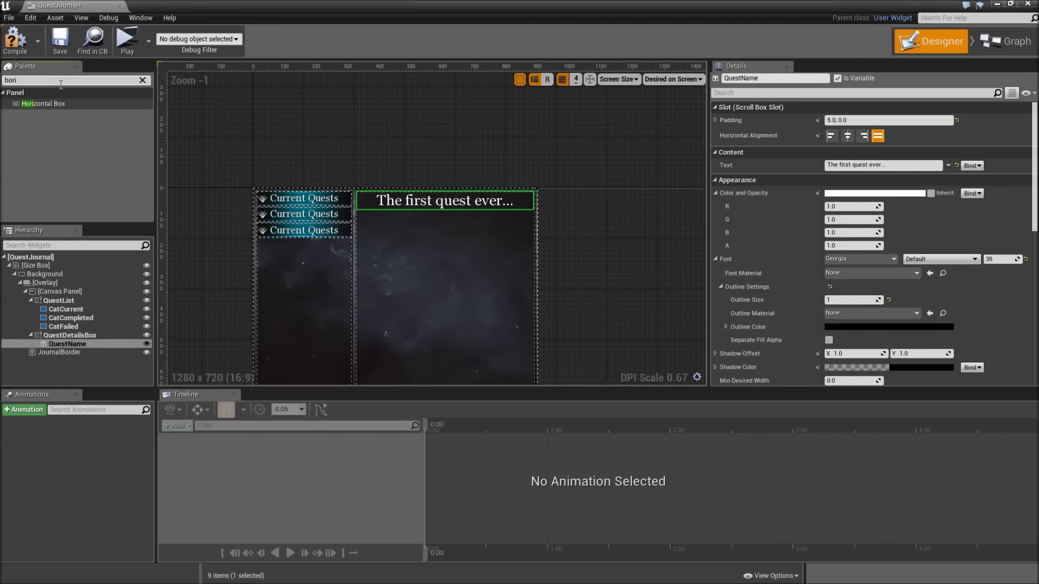
drag(53, 103, 82, 350)
click(40, 80)
text(vertic)
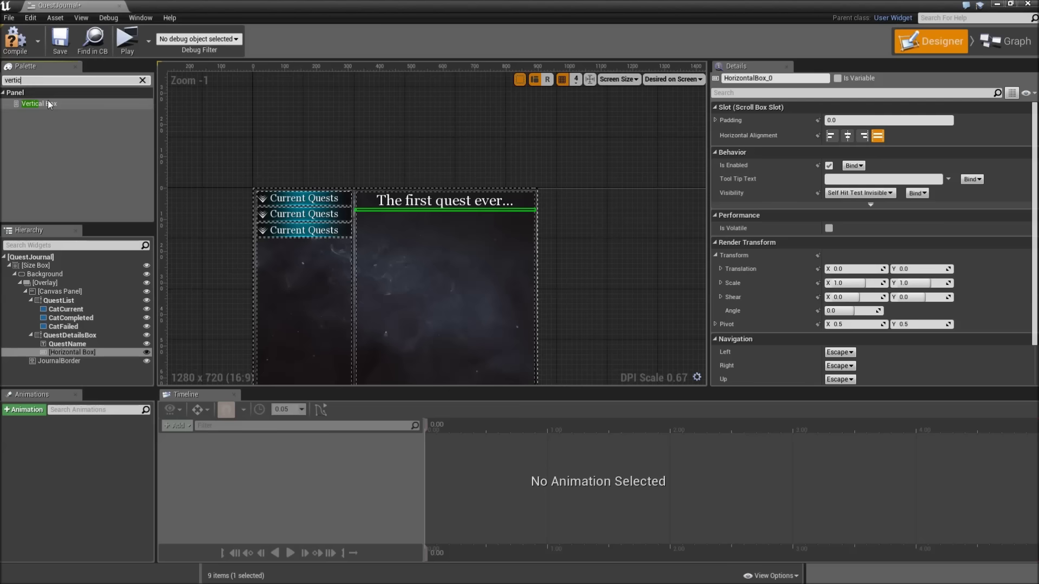
drag(48, 104, 93, 352)
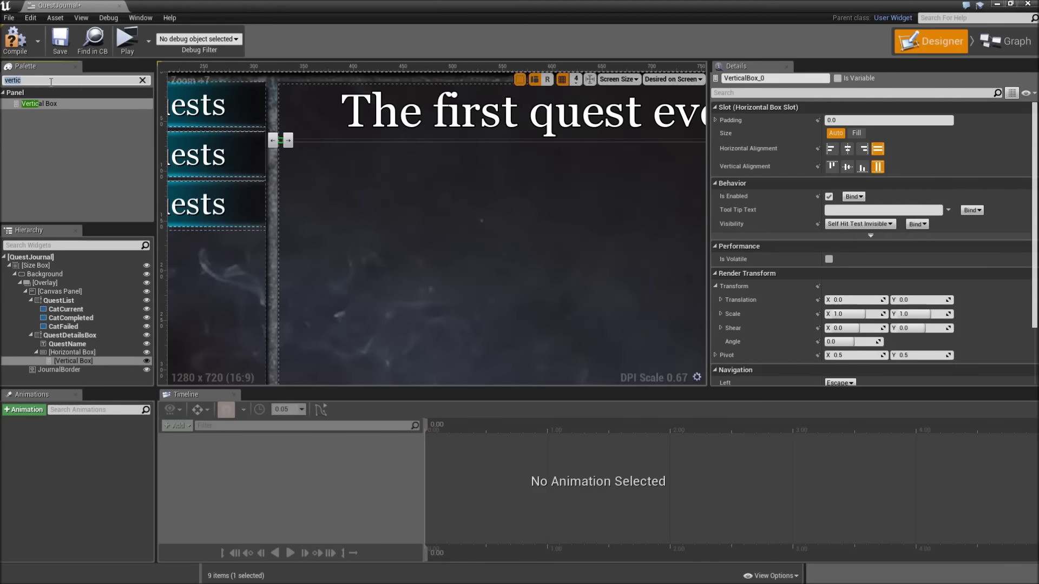
Add a Text widget to the Vertical Box, name it QuestCategory and make it a variable
text(text)
drag(41, 104, 108, 368)
click(108, 370)
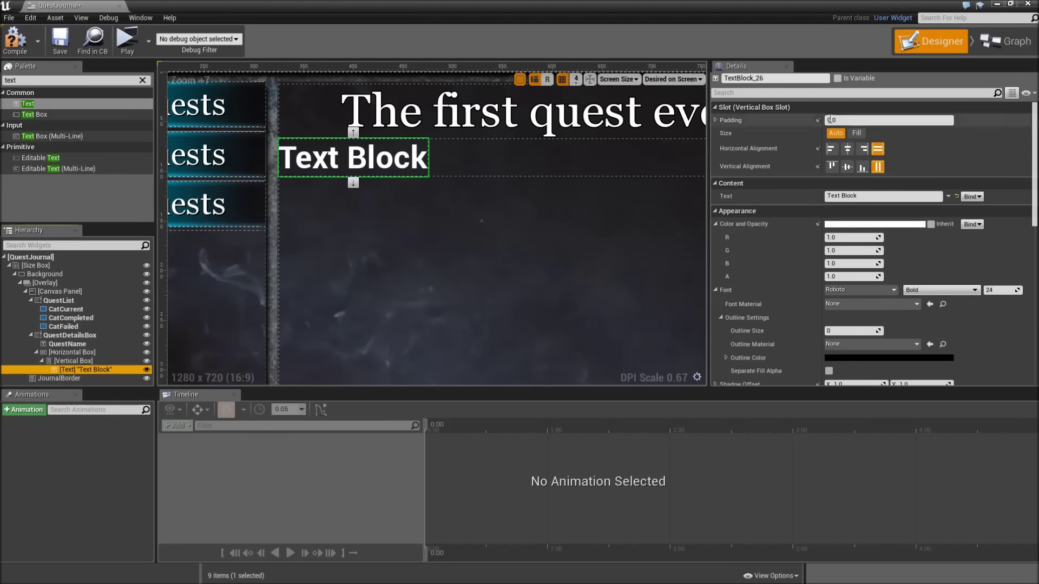
click(790, 77)
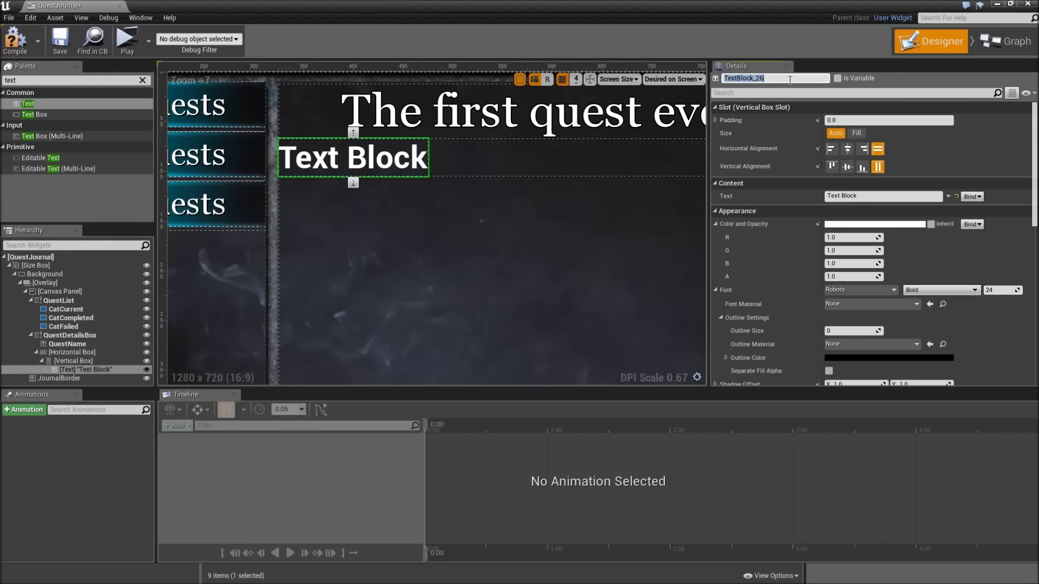
text(QuestCategory)
click(840, 78)
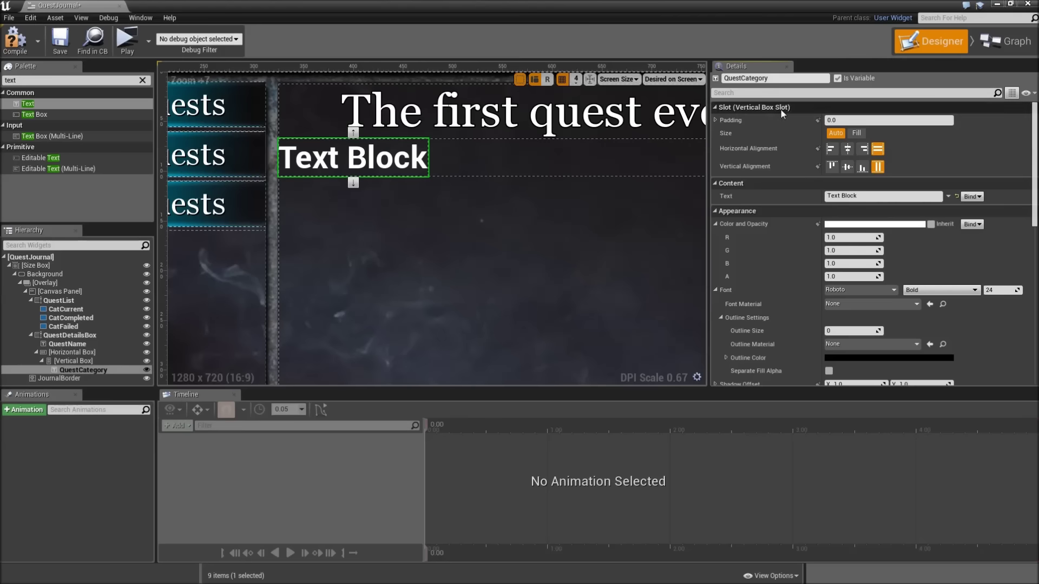
Set QuestCategory's top padding to 20 and its vertical alignment to Top
click(715, 120)
click(841, 146)
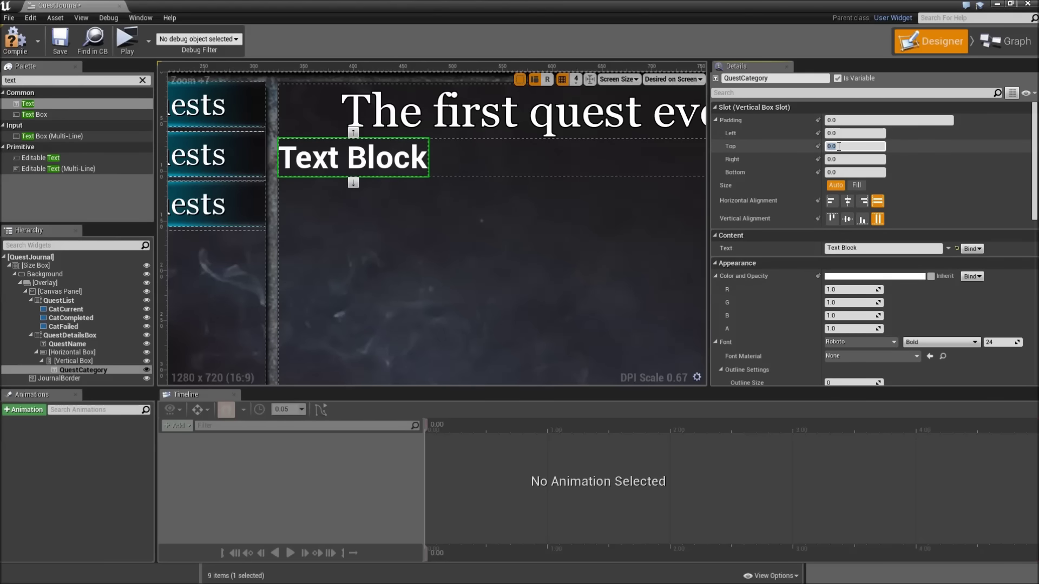
text(20)
key(Return)
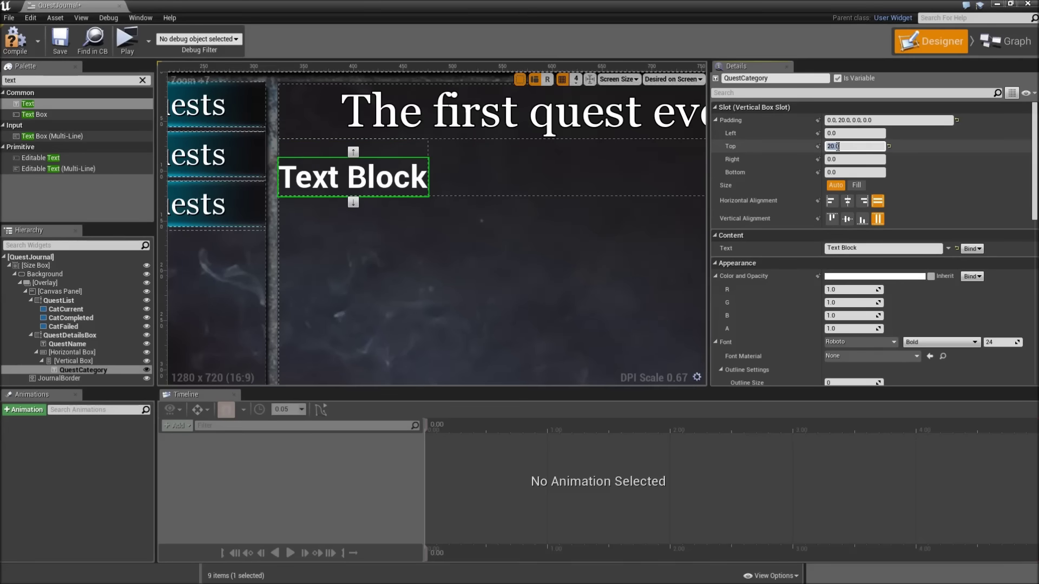
click(833, 218)
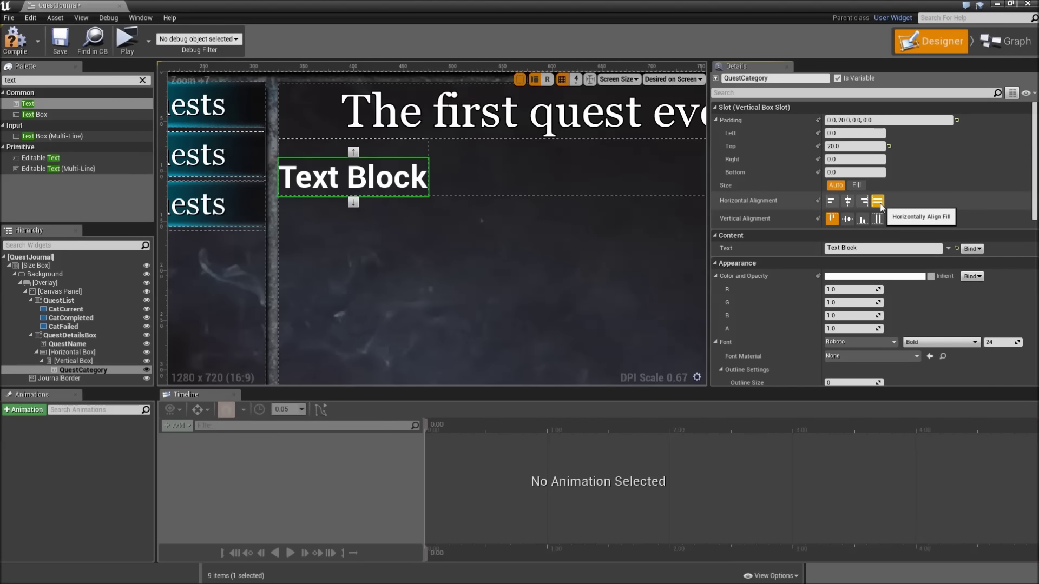
Set QuestCategory's text content to "Main Quest"
click(863, 248)
key(ctrl+a)
text(Main Quest)
key(Return)
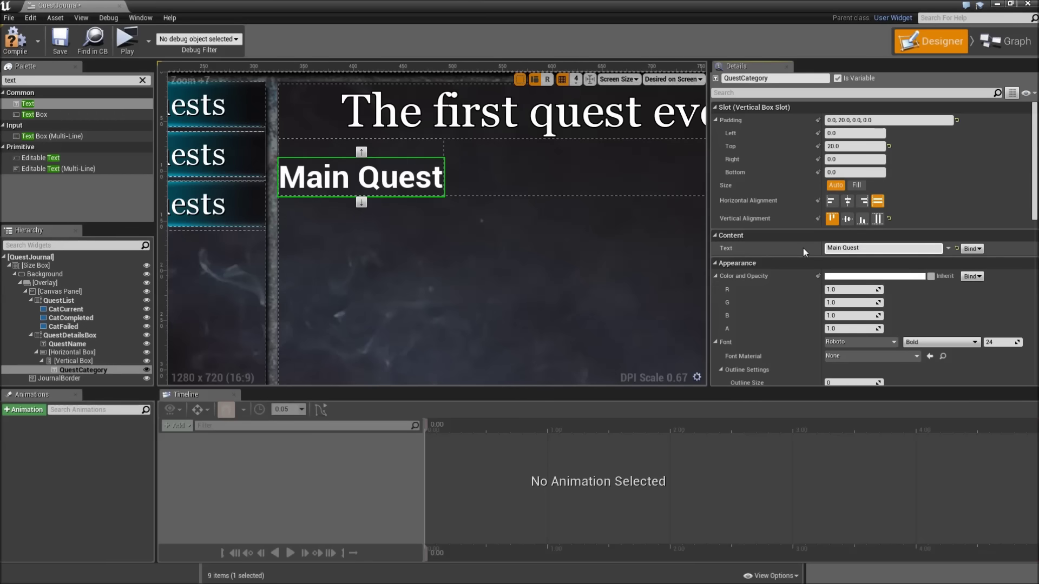
Change QuestCategory's font to Georgia_Itallic with a size of 32
scroll(802, 248, down, 1)
click(884, 326)
click(884, 229)
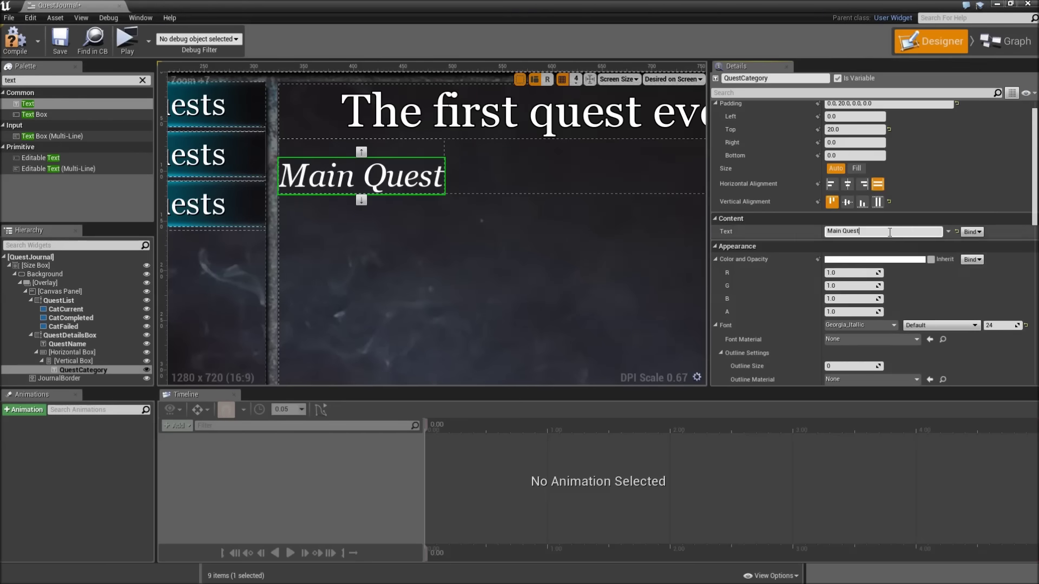
click(987, 326)
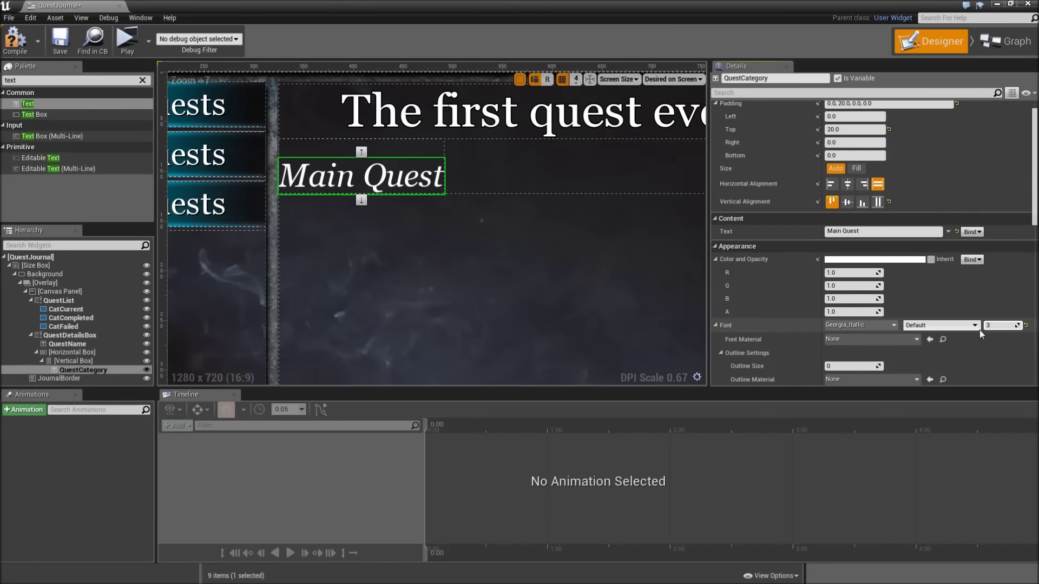
text(32)
key(Return)
scroll(649, 204, down, 6)
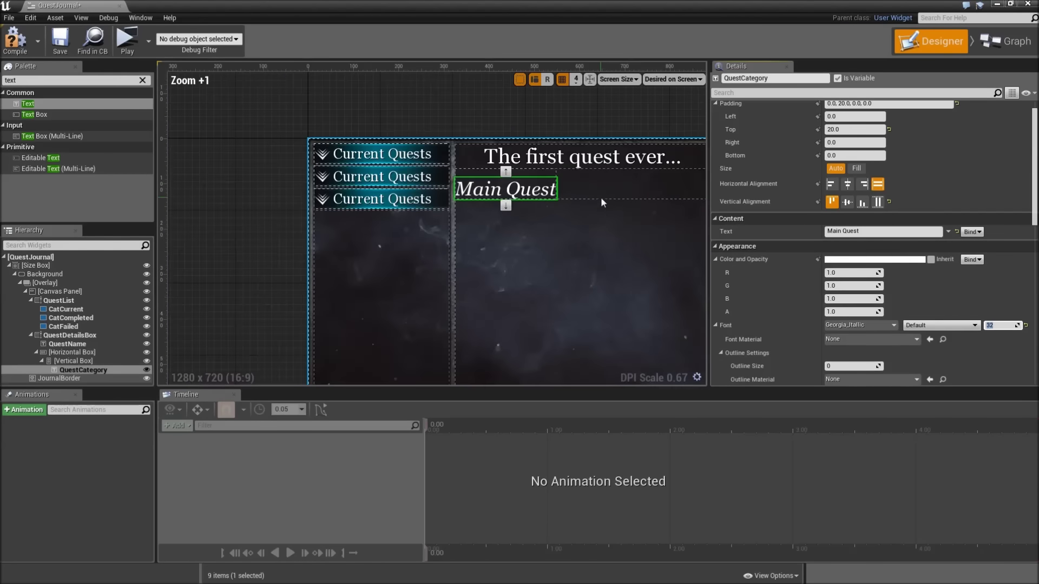
Set QuestCategory's text colour to a golden yellow, about R 1.0, G 0.644, B 0.056
click(853, 260)
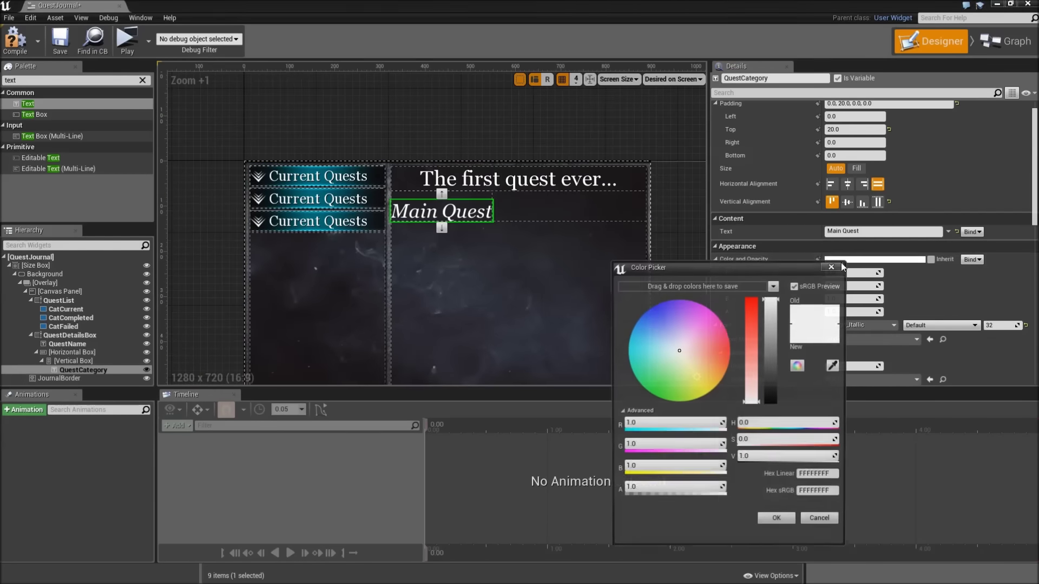
drag(714, 352, 718, 380)
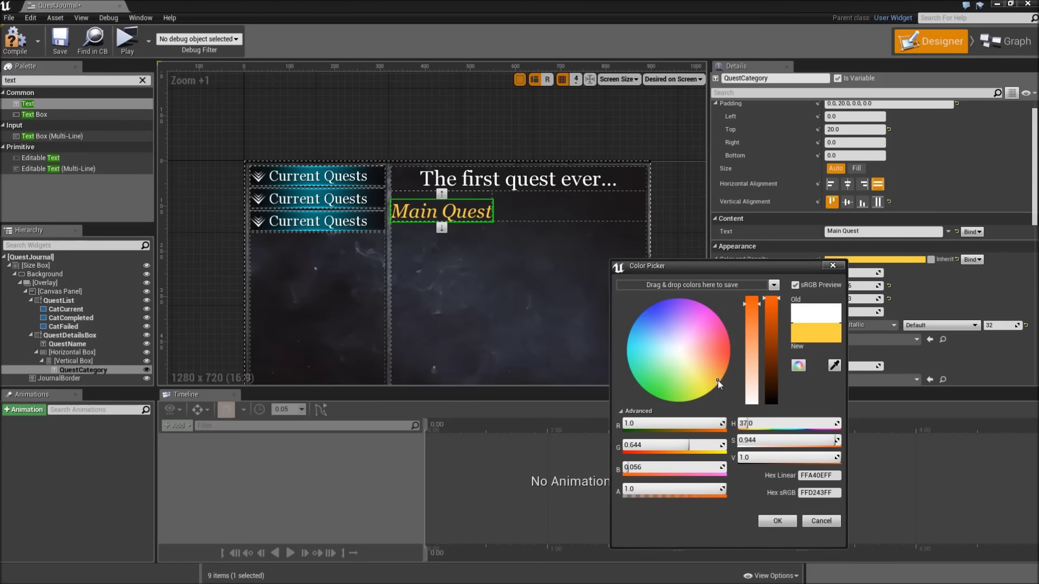
click(784, 517)
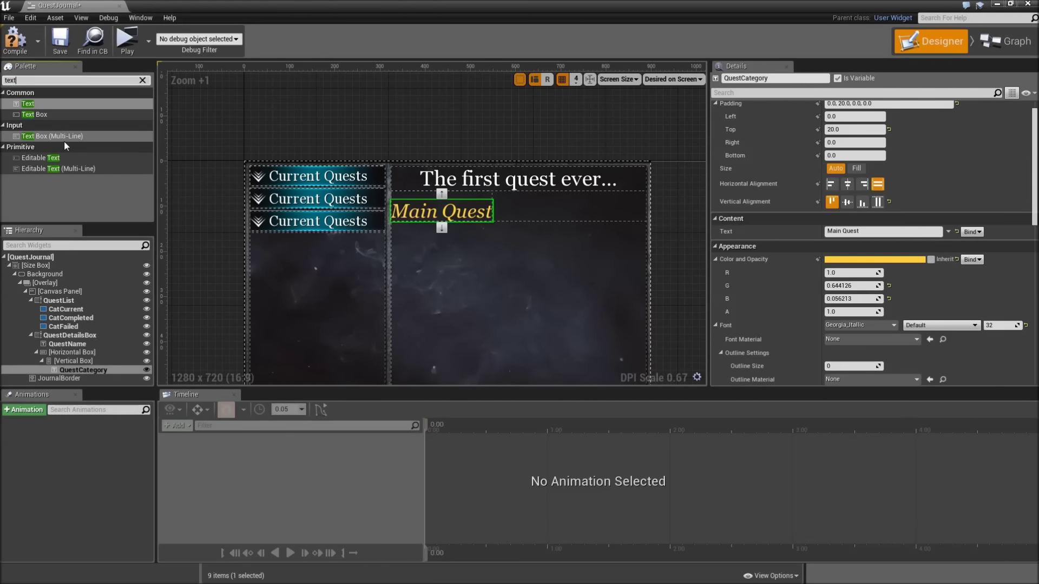
Add another Text widget below QuestCategory in the Vertical Box, name it QuestRegion and make it a variable
drag(45, 100, 95, 376)
click(767, 79)
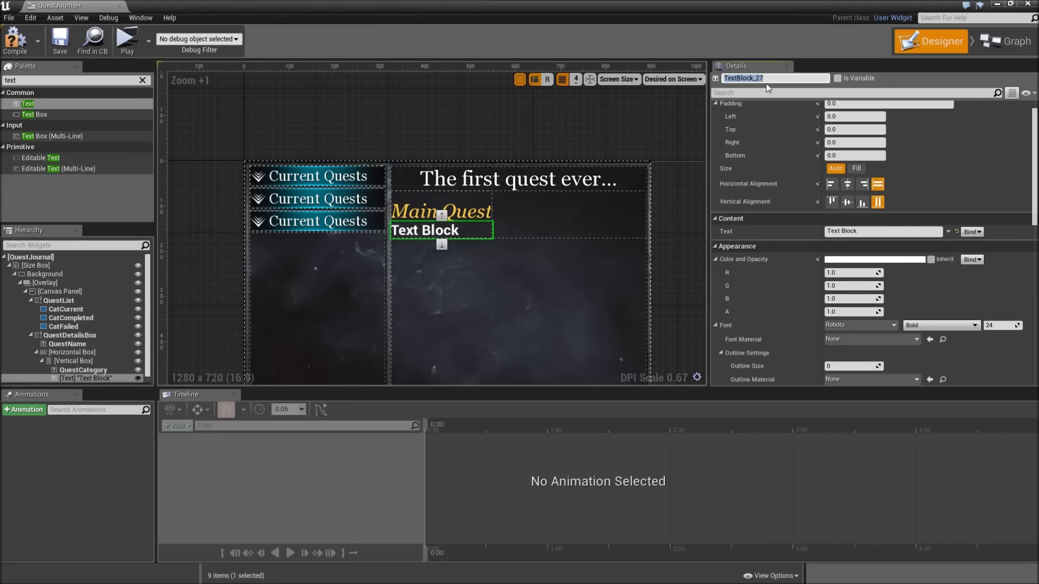
text(Region)
key(Return)
click(842, 79)
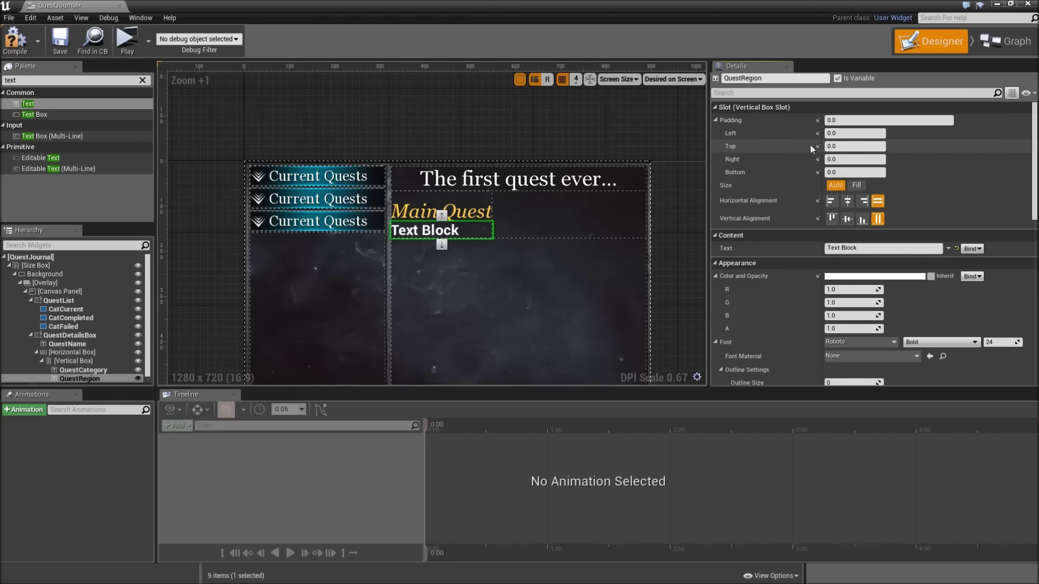
Set QuestRegion's top padding to 20, its horizontal alignment to Center and its vertical alignment to Top
click(846, 146)
text(20)
key(Return)
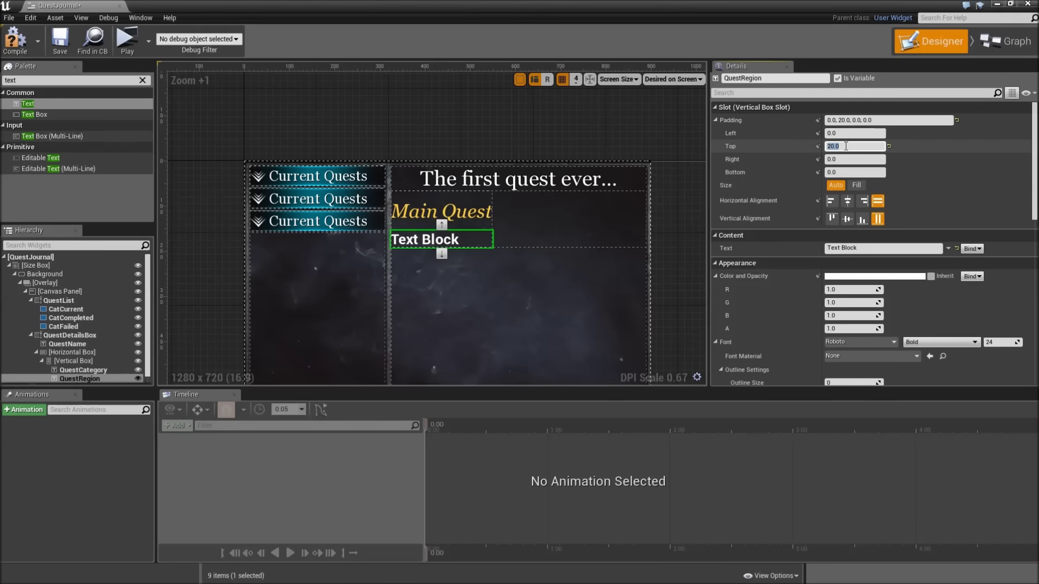
click(847, 201)
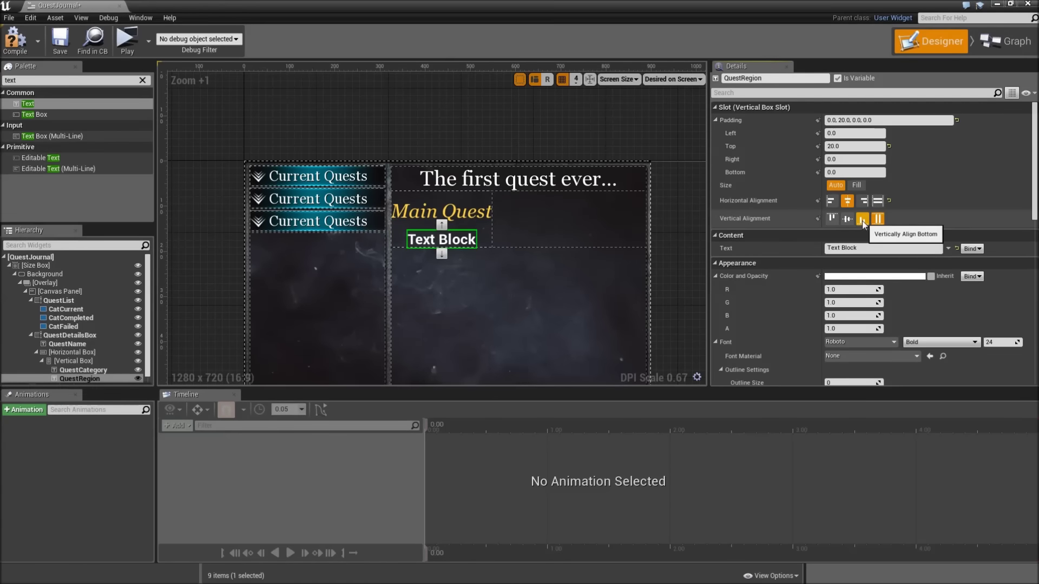
click(836, 221)
Set QuestRegion's text content to "Kanto"
click(854, 248)
text(Kan)
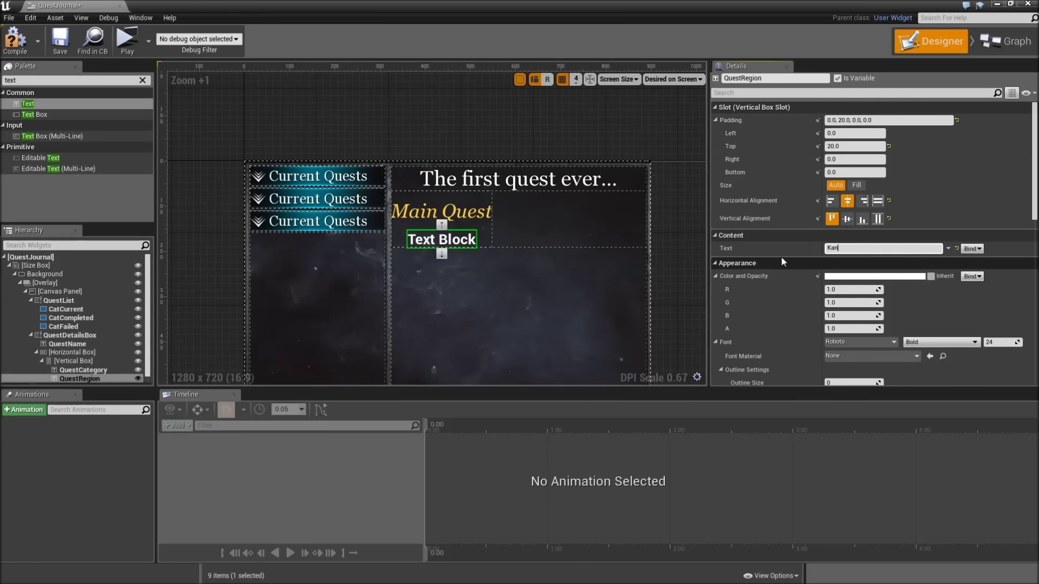
text(to)
key(Return)
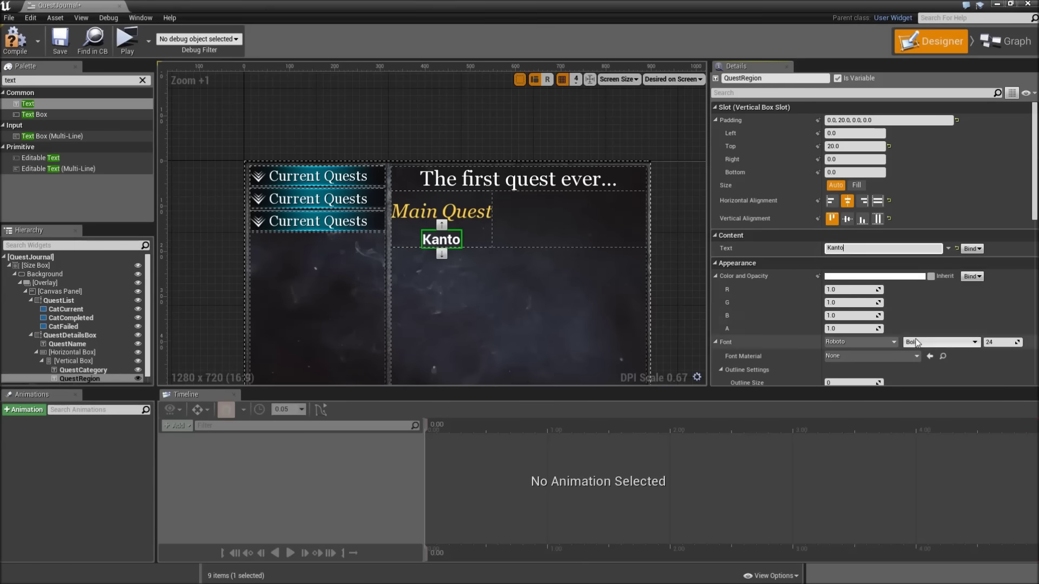
Change QuestRegion's font to Georgia_Itallic with a size of 32
click(885, 342)
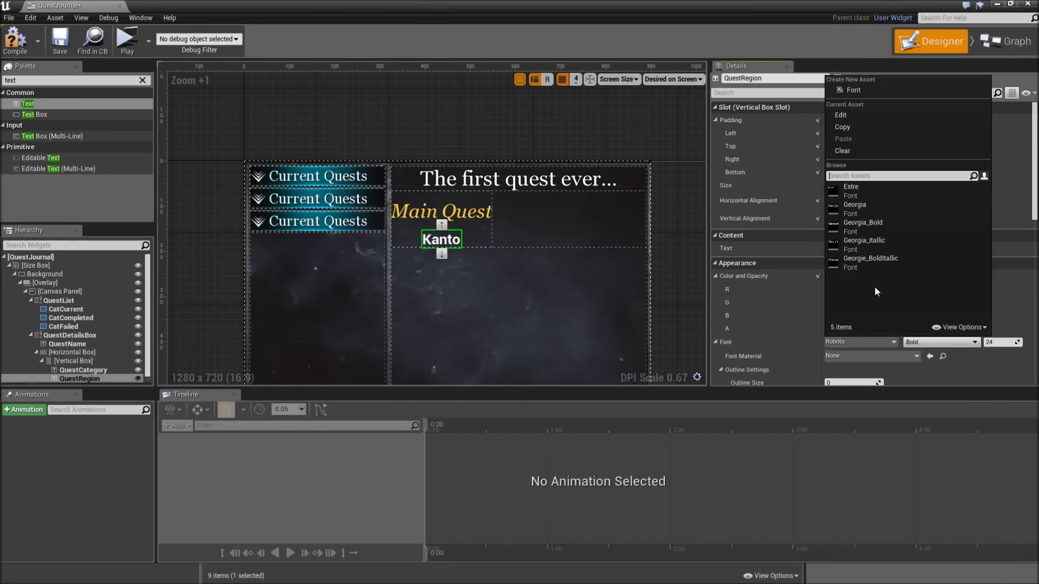
click(875, 245)
click(999, 343)
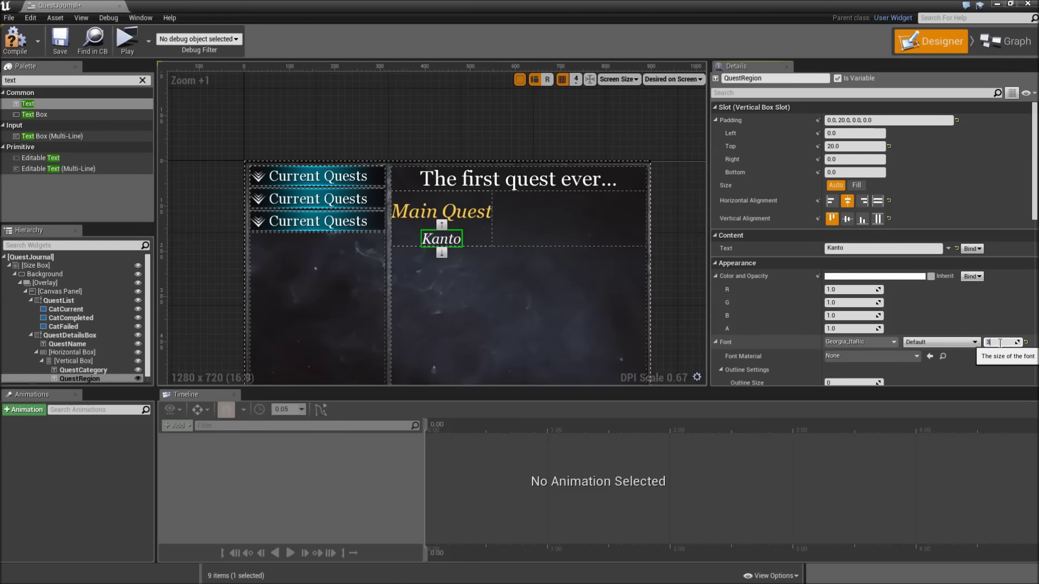
text(2)
key(Return)
Add an Overlay to the Horizontal Box after the Vertical Box, with its size set to Fill and horizontal alignment to Right
click(40, 77)
text(overla)
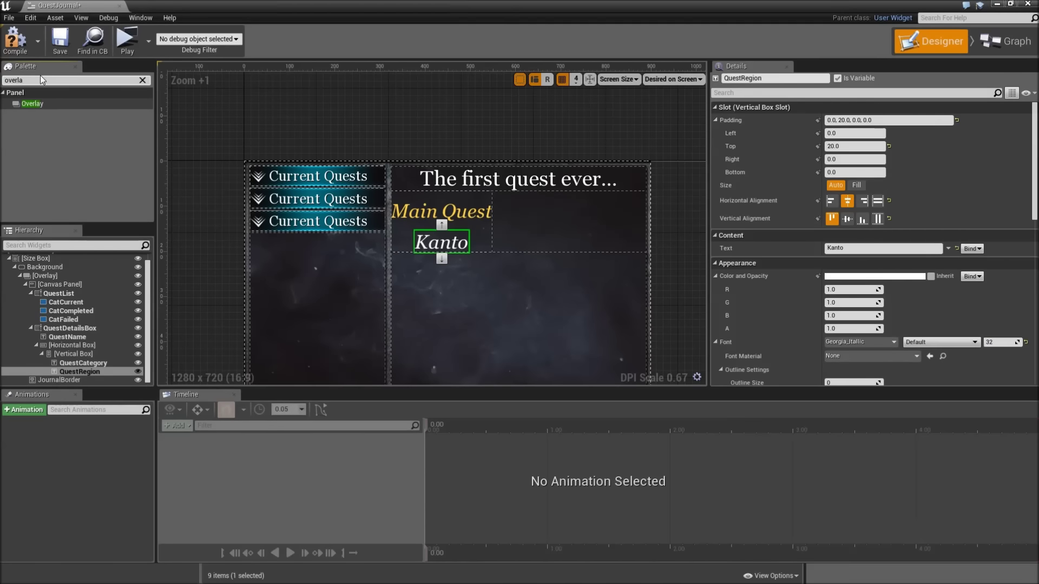
drag(42, 102, 96, 349)
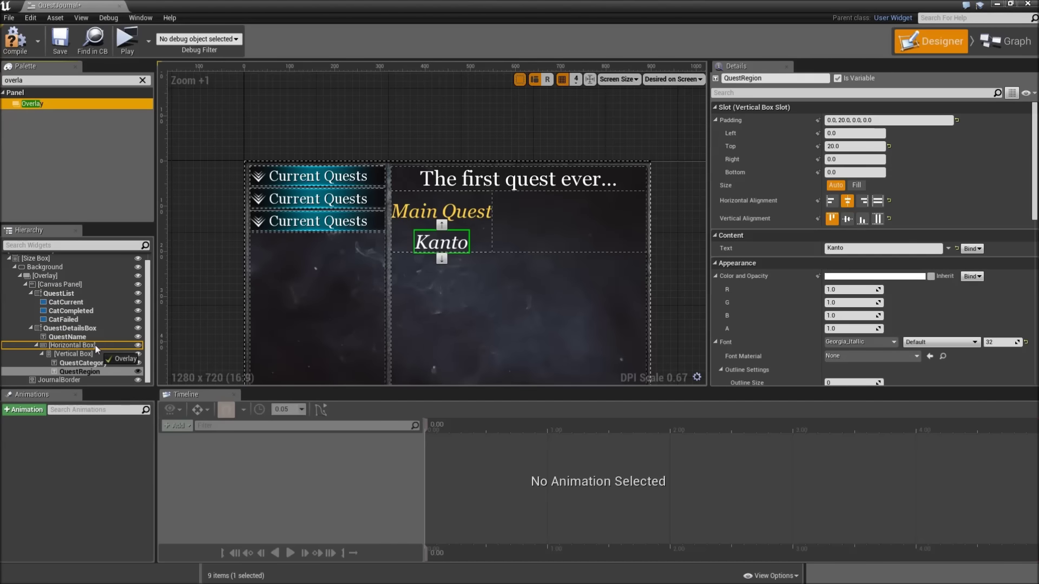
drag(96, 349, 86, 368)
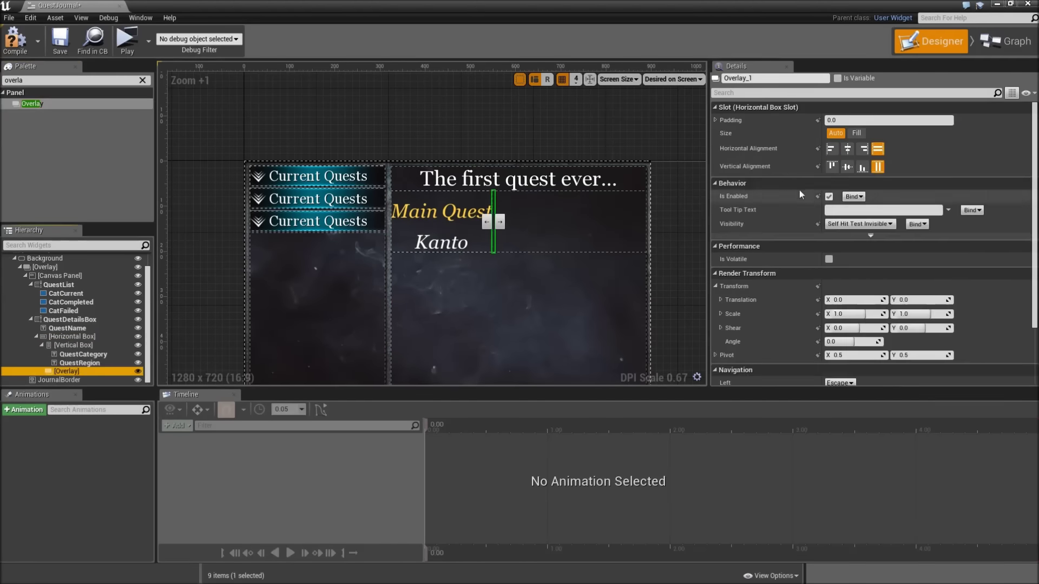
click(856, 133)
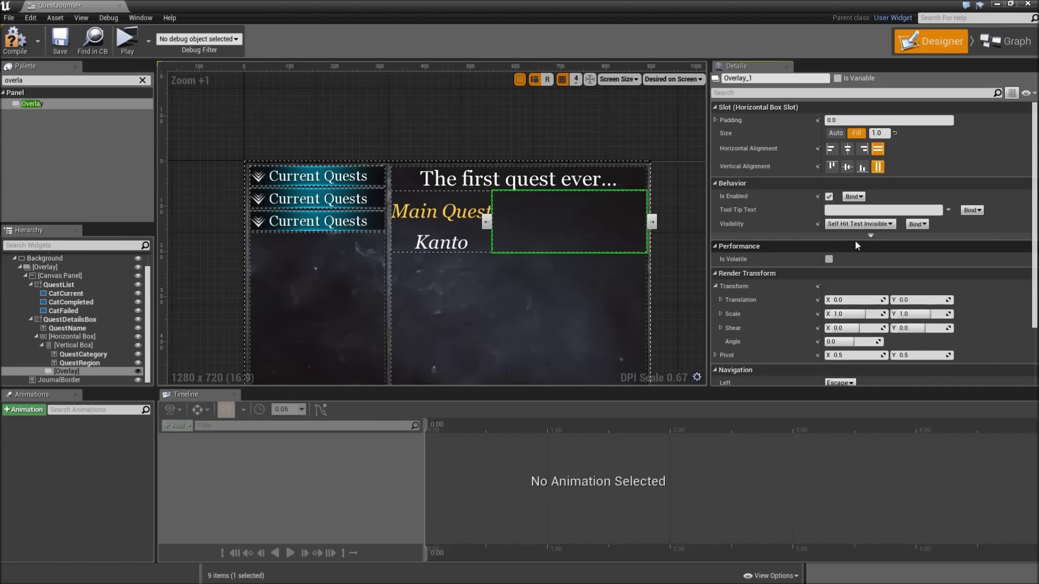
click(863, 150)
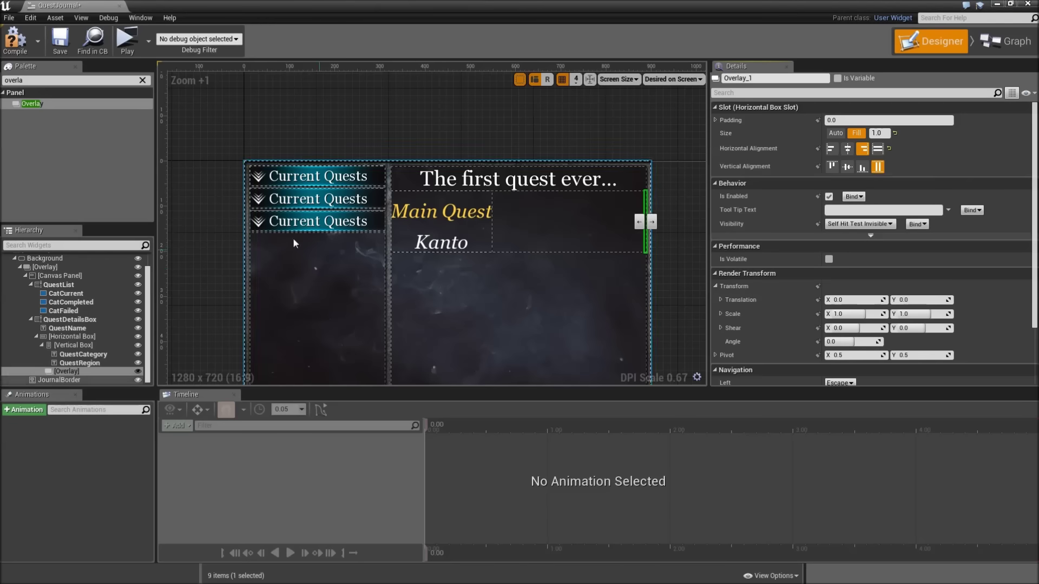
Add an Image widget inside the new Overlay and turn off its Is Variable option
click(78, 80)
text(image)
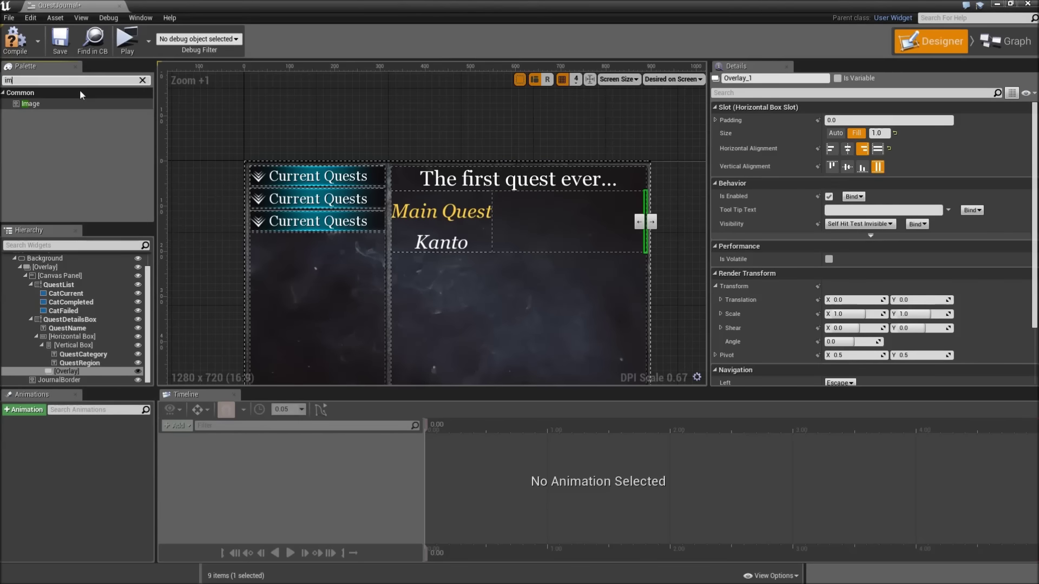
click(53, 104)
drag(58, 118, 79, 372)
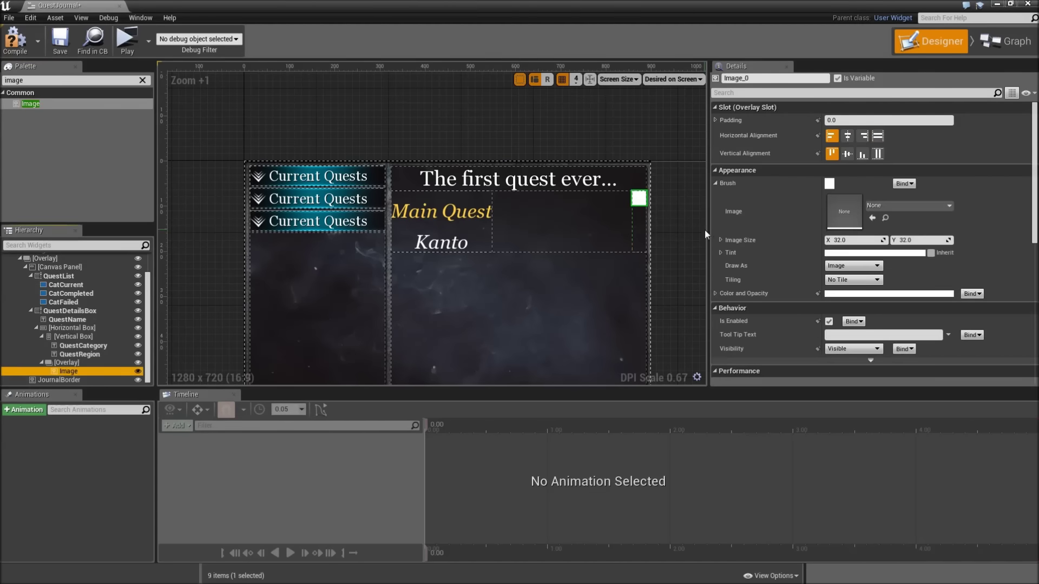
click(840, 79)
click(838, 78)
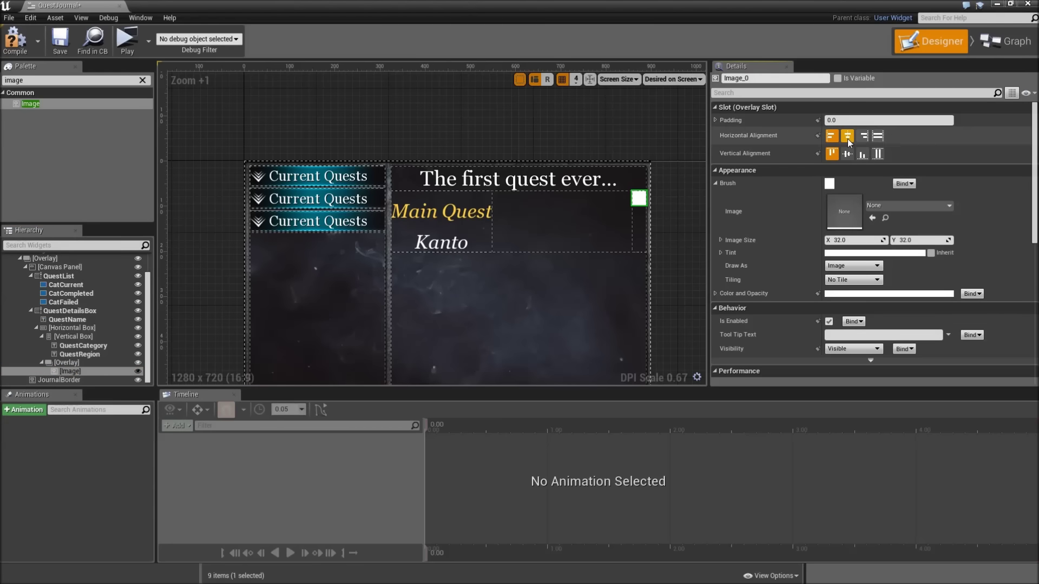
Center the overlay's image horizontally and vertically and set its brush image to LevelBg
click(847, 137)
click(848, 153)
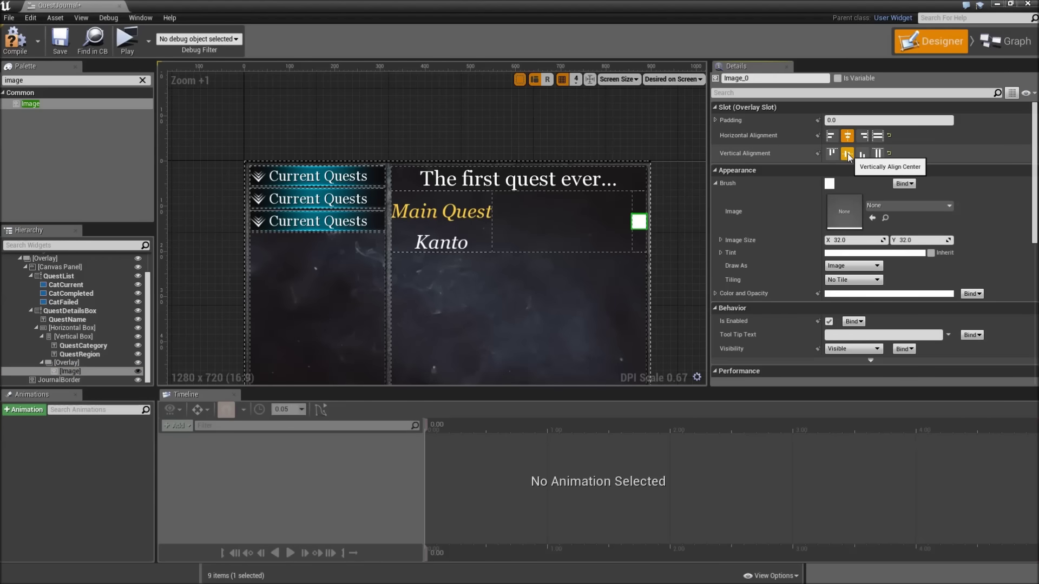
click(877, 204)
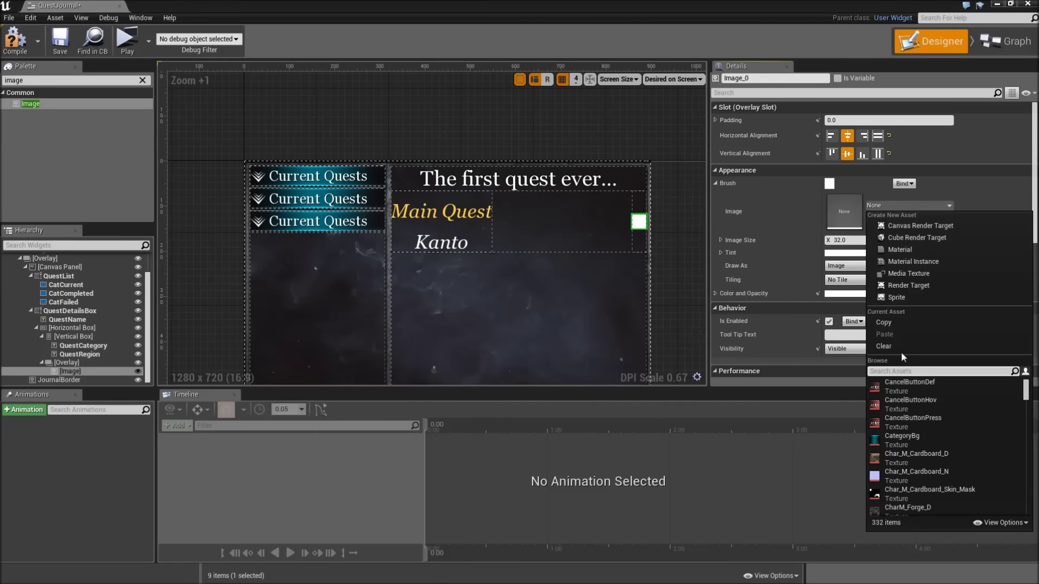
text(level)
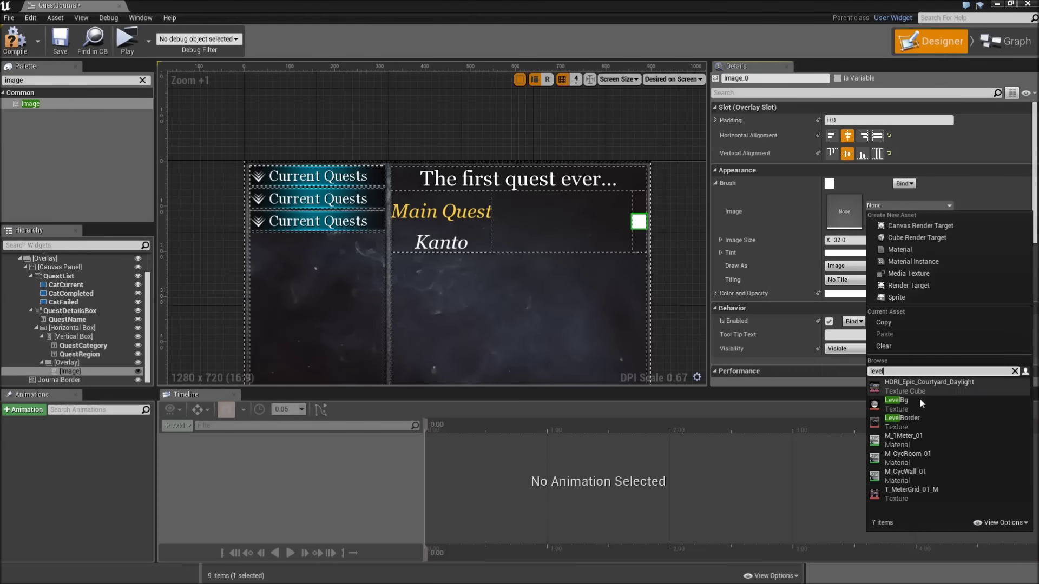
click(918, 404)
Add a Text widget to the Overlay after the image, name it SuggestedLevel and turn on Is Variable
click(47, 80)
text(text)
drag(45, 101, 84, 366)
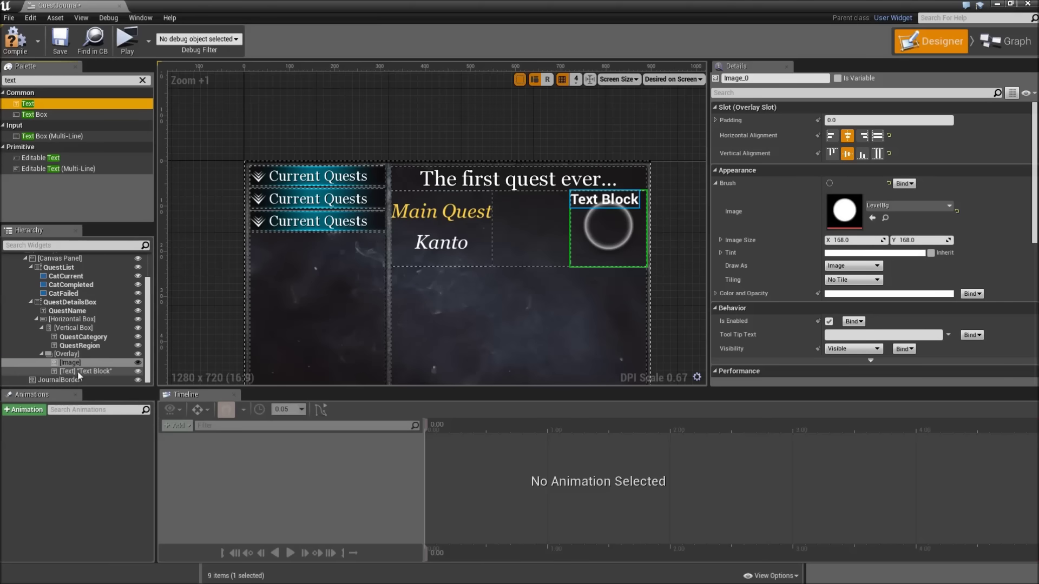
click(792, 77)
text(SuggestedLevel)
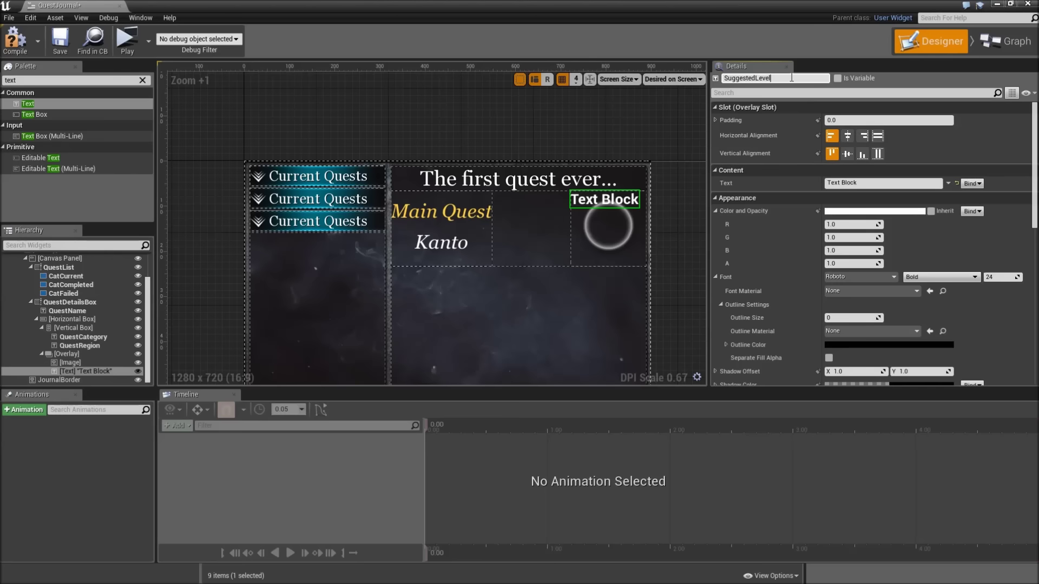
click(838, 78)
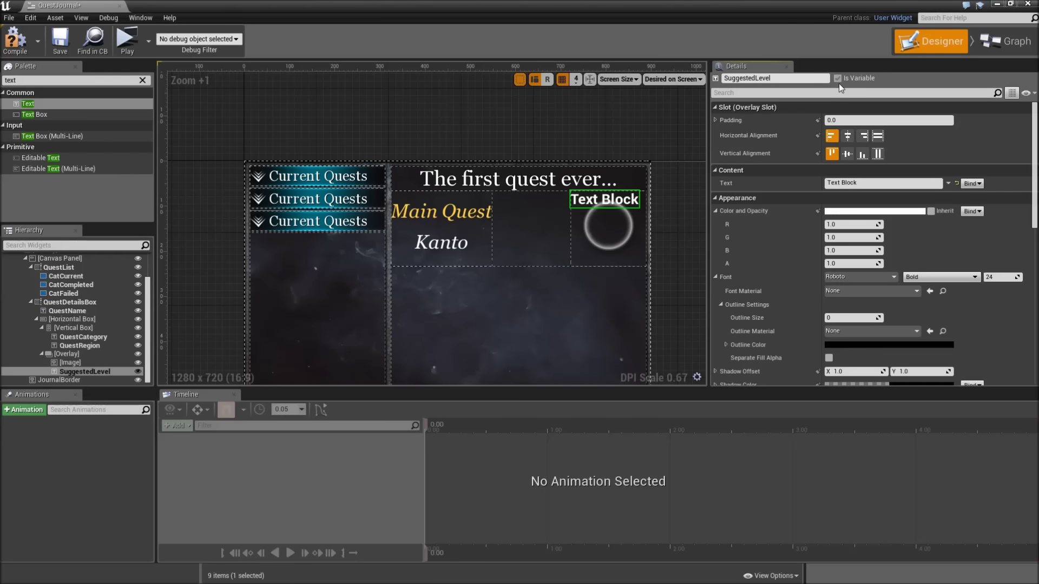
Set SuggestedLevel's text content to "99" and center it horizontally and vertically in the overlay
click(865, 182)
text(99)
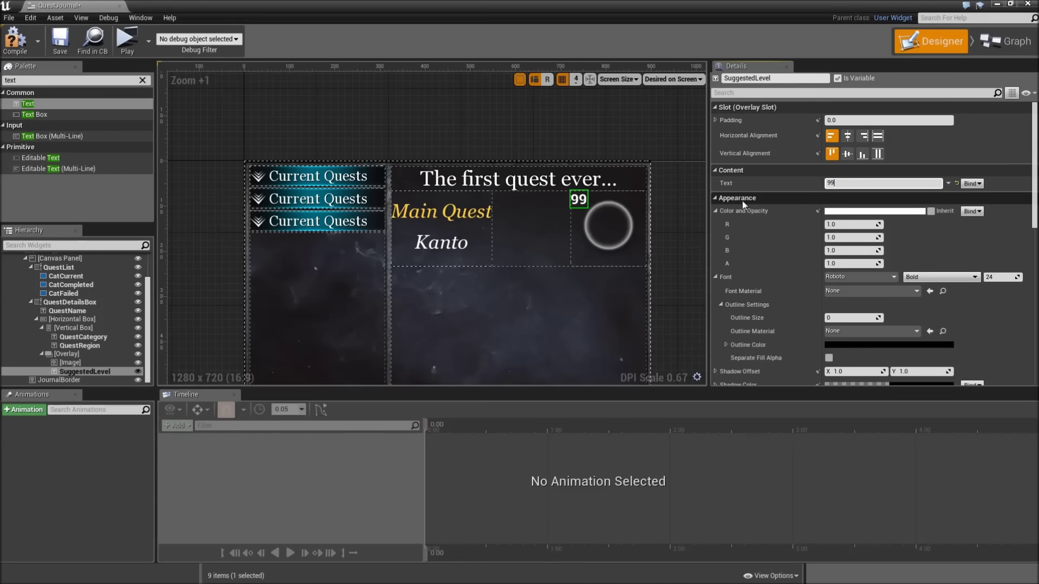
click(847, 135)
click(847, 153)
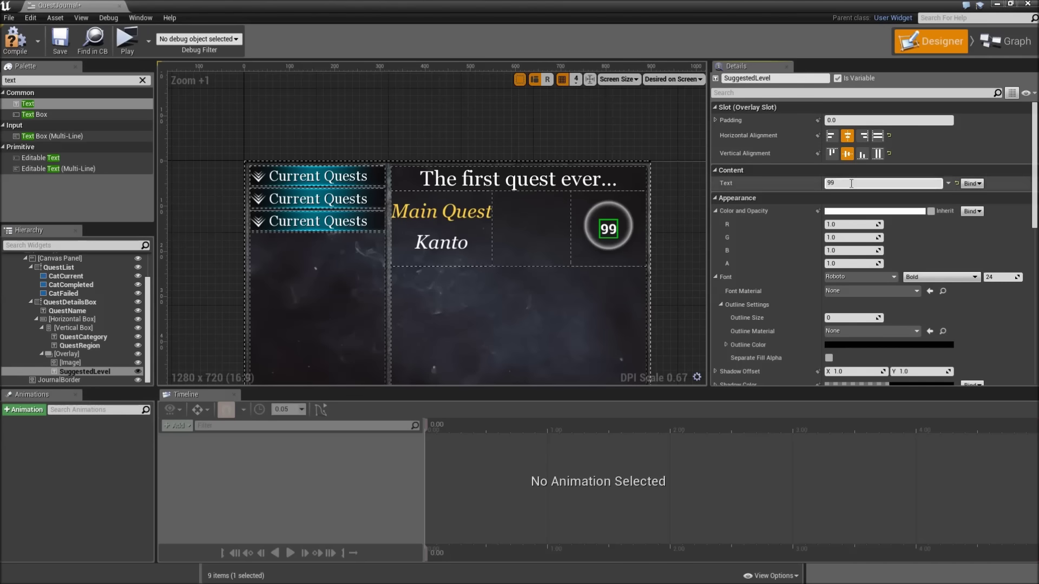
Set SuggestedLevel's bottom padding to 15
click(715, 120)
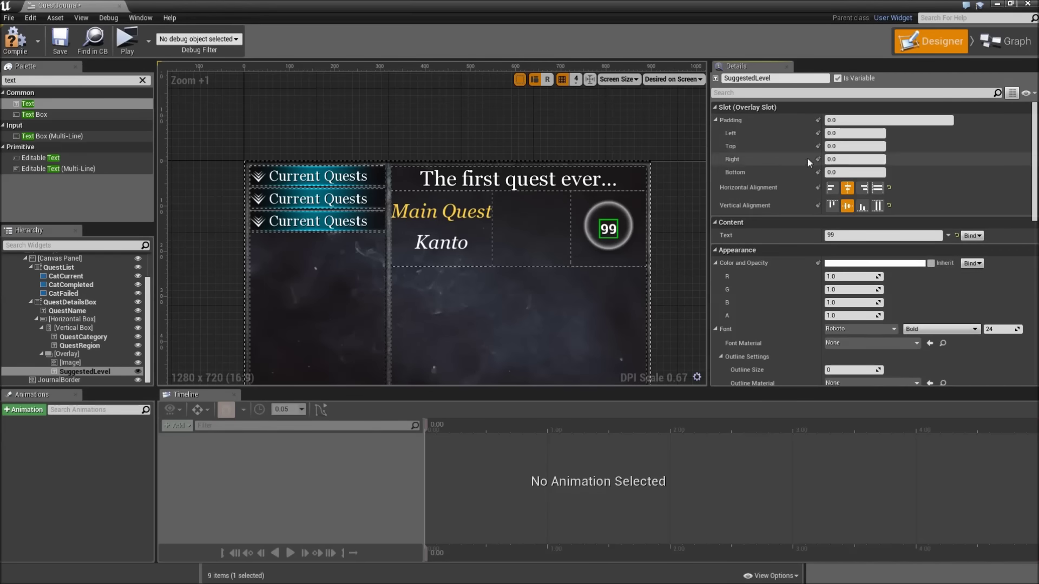
click(844, 173)
text(15)
key(Return)
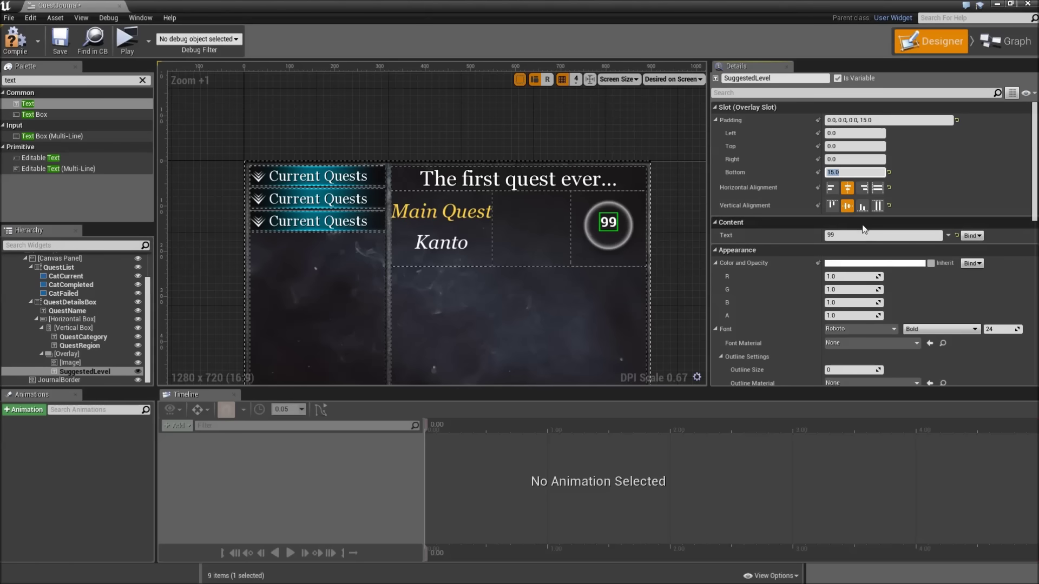
Change SuggestedLevel's font to Georgia with a size of 45
click(868, 330)
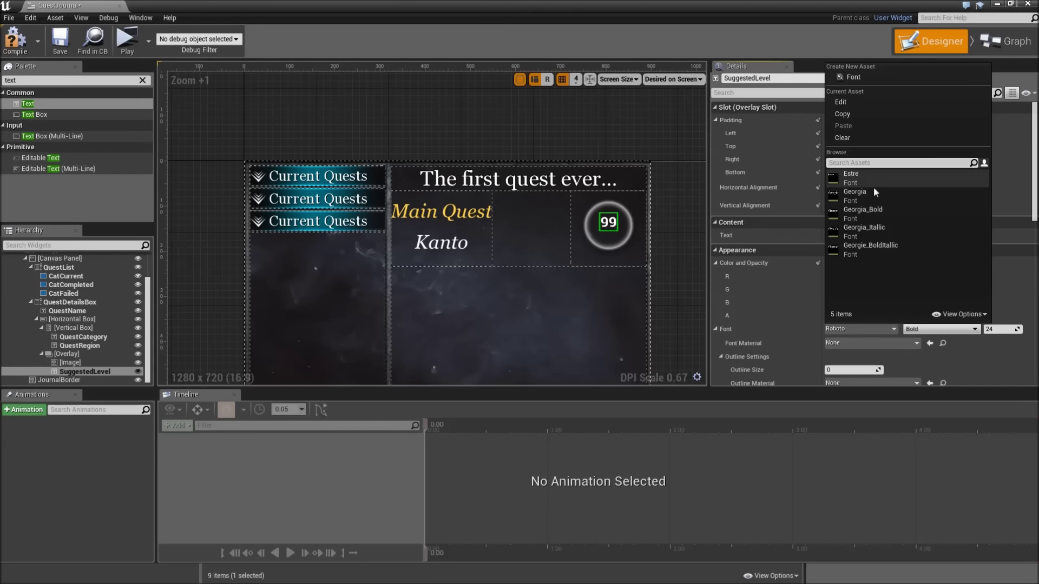
click(855, 191)
click(995, 329)
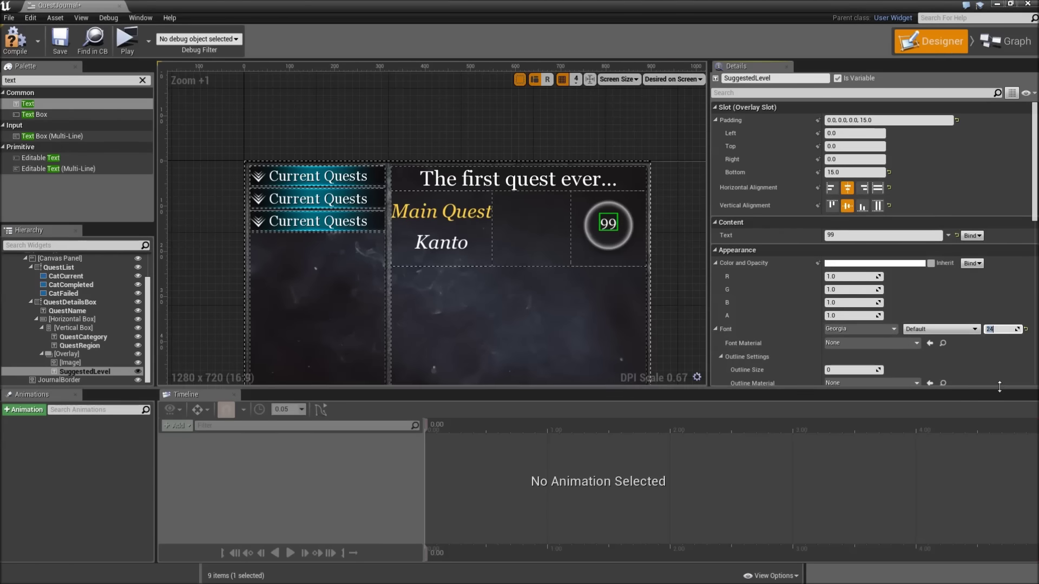
key(Return)
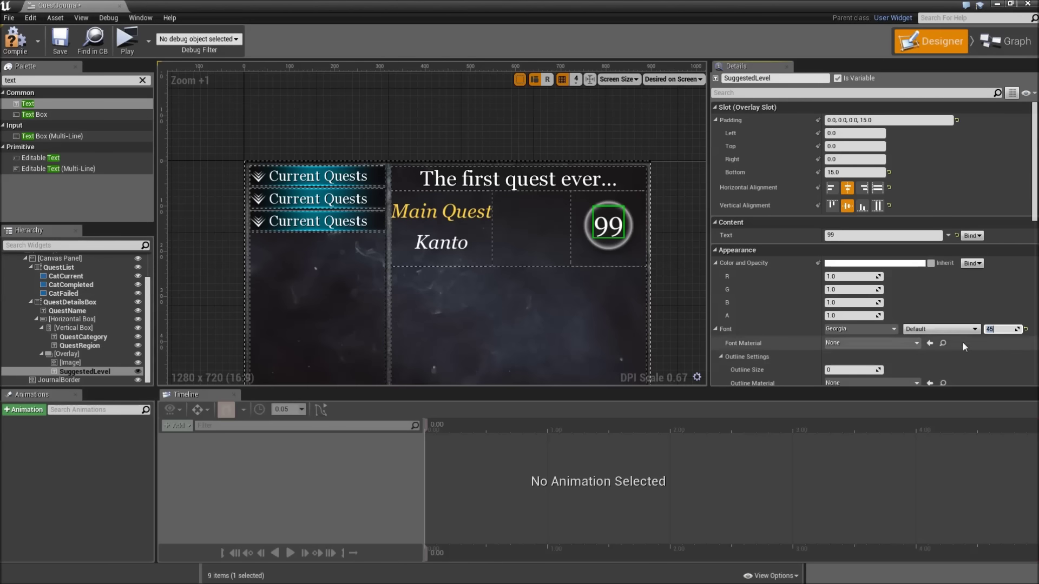
Set SuggestedLevel's text color to bright green with R 0, G 1 and B 0.004
click(856, 270)
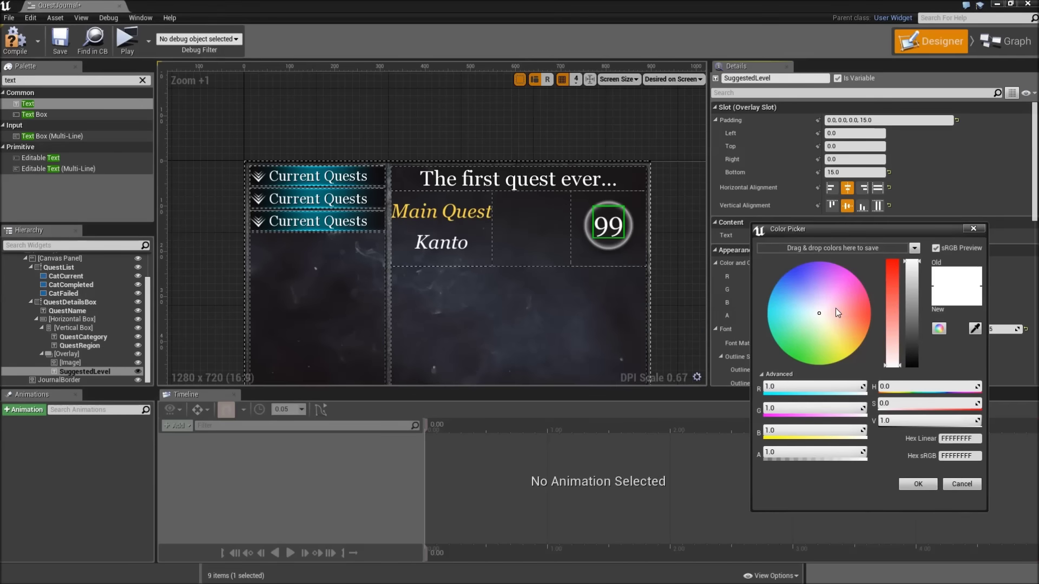
drag(819, 316, 790, 362)
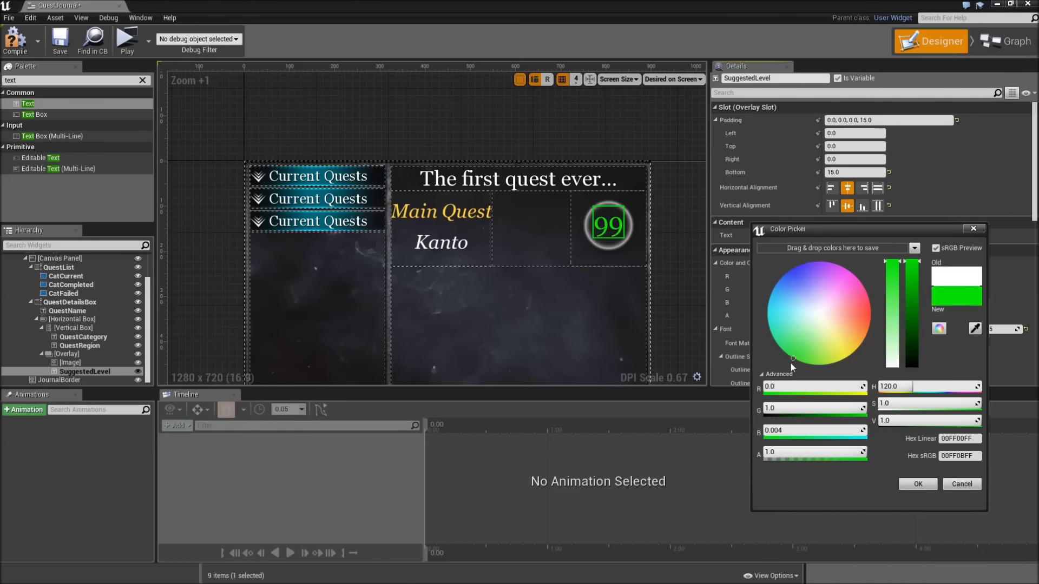
click(918, 483)
Give SuggestedLevel a black shadow with an alpha of 1 and a shadow offset X of 2.5
scroll(839, 229, down, 5)
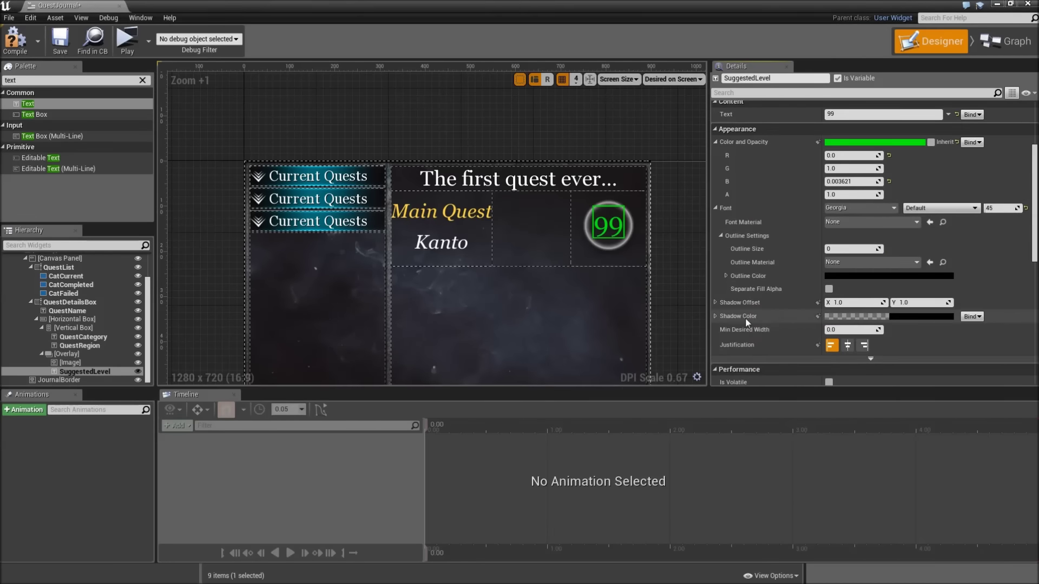
click(715, 317)
click(858, 369)
text(1)
key(Return)
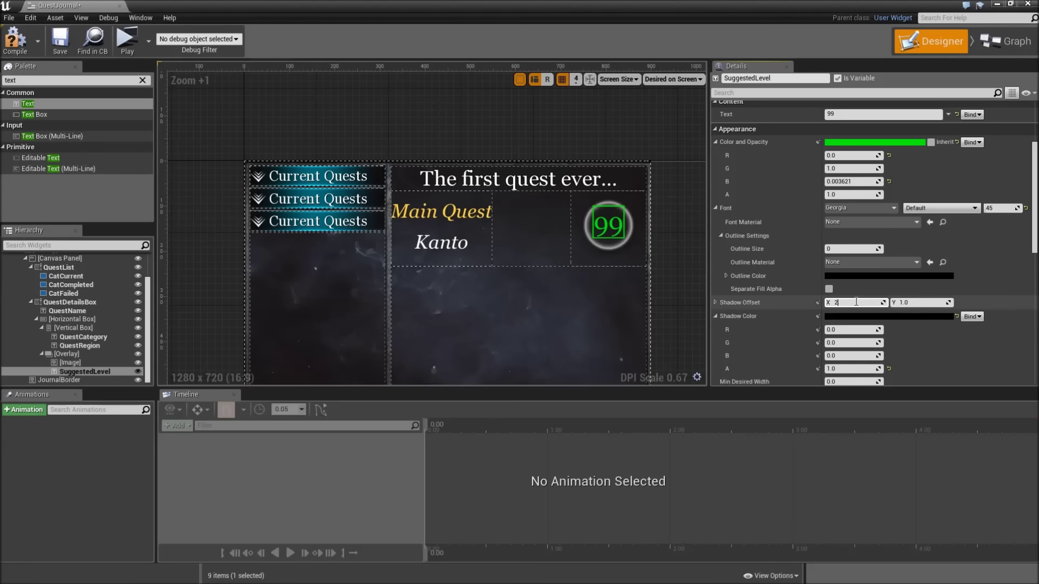
key(Return)
scroll(644, 246, up, 11)
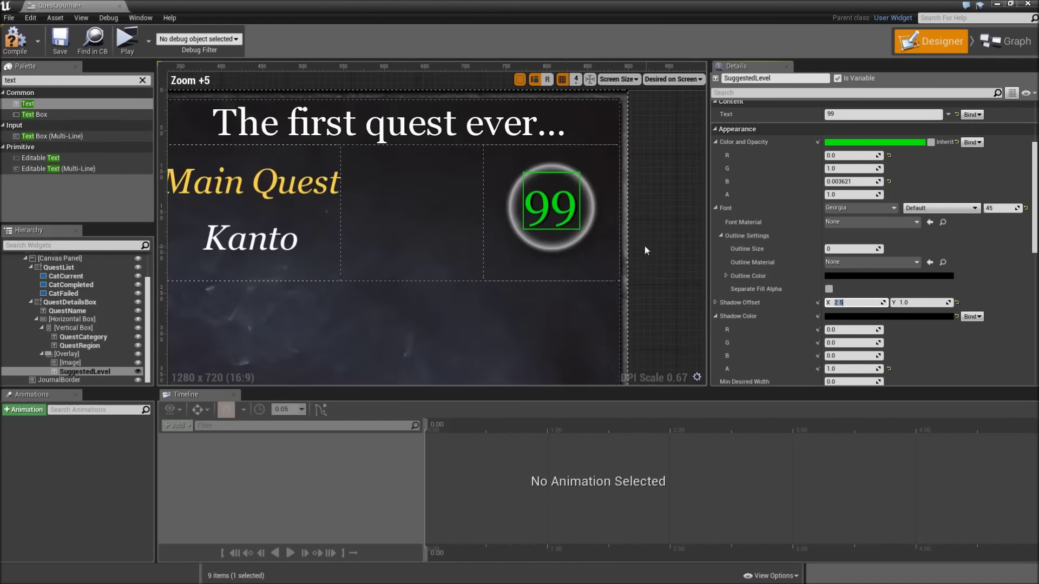
scroll(539, 228, down, 11)
Set SuggestedLevel's text justification to center
scroll(817, 275, down, 4)
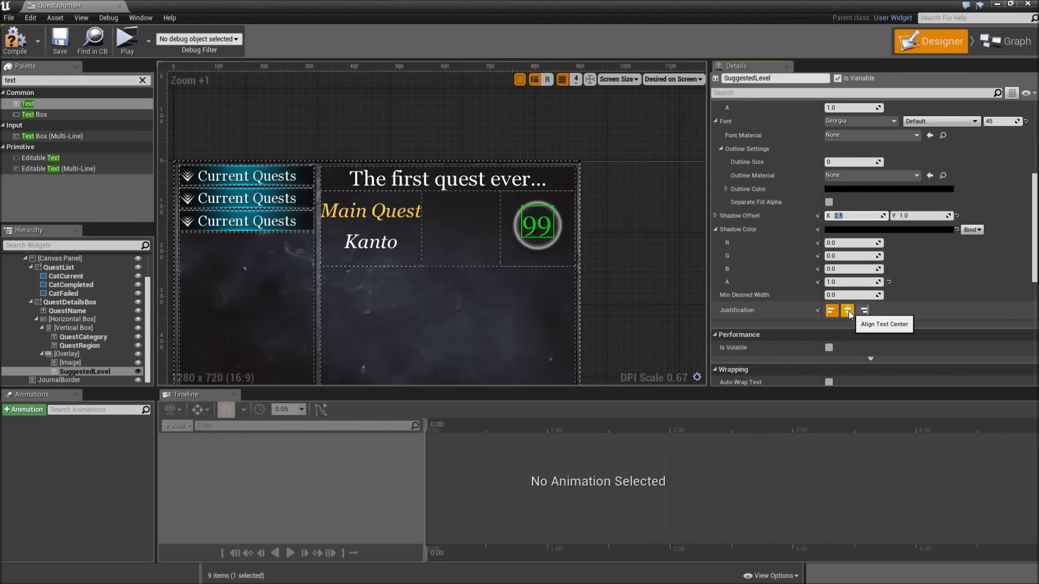
click(847, 312)
scroll(856, 226, up, 5)
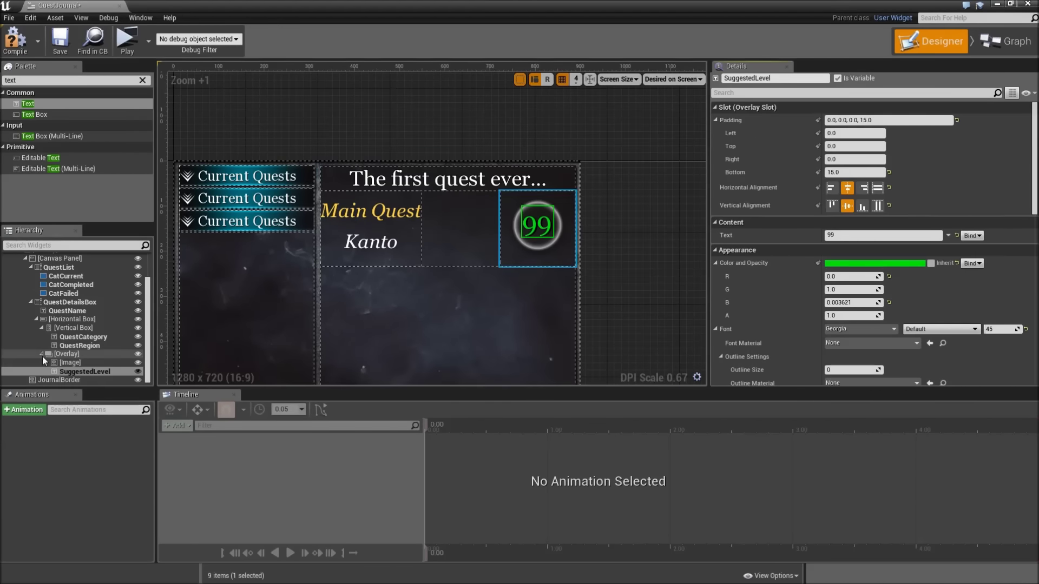
Add a Vertical Box to QuestDetailsBox below the Horizontal Box, name it RewardBox and turn on Is Variable
scroll(42, 356, up, 1)
double_click(35, 80)
text(vert)
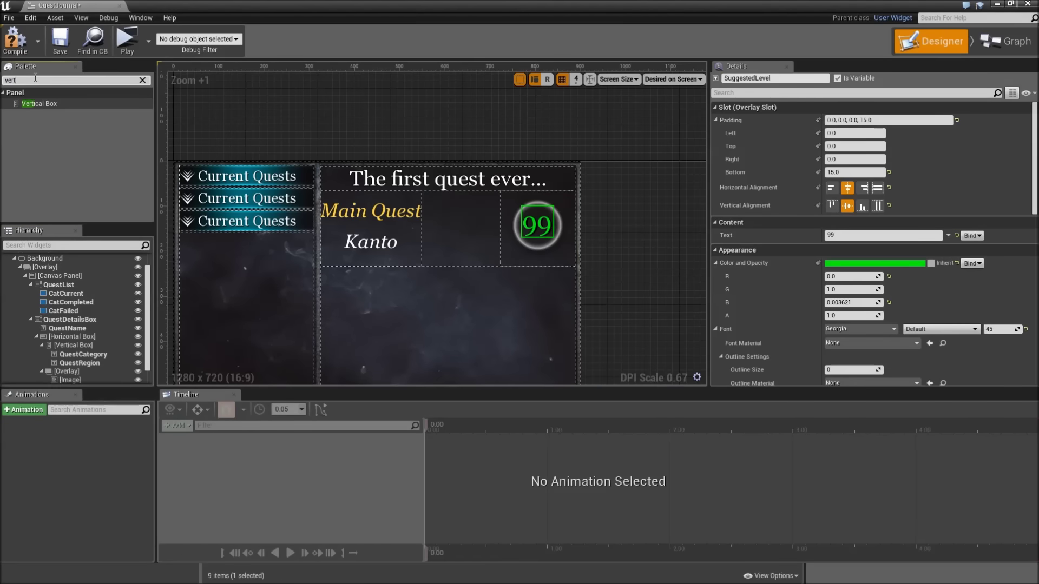
text(ical)
drag(39, 103, 89, 372)
click(784, 78)
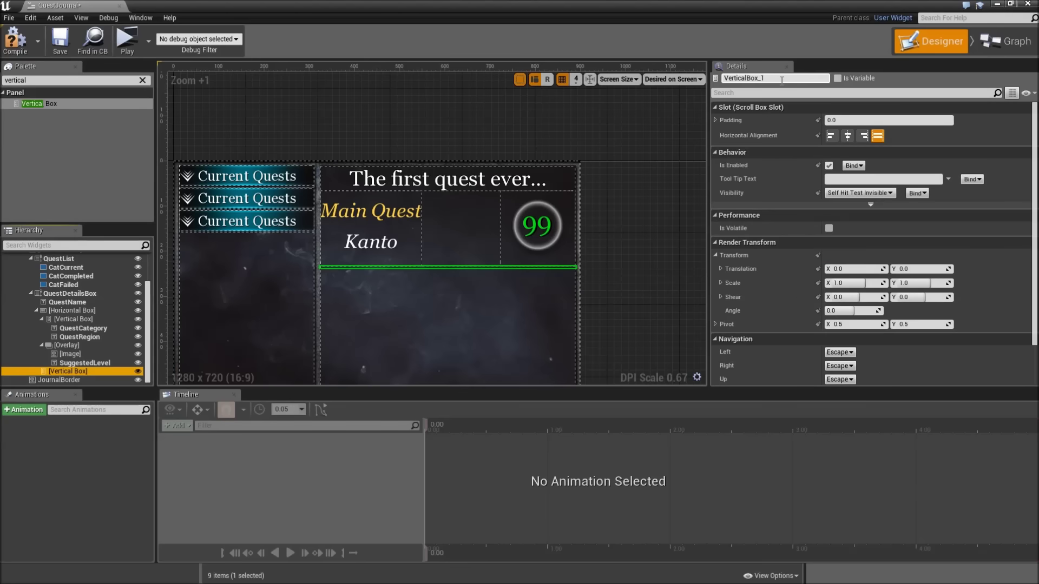
text(RewardBox)
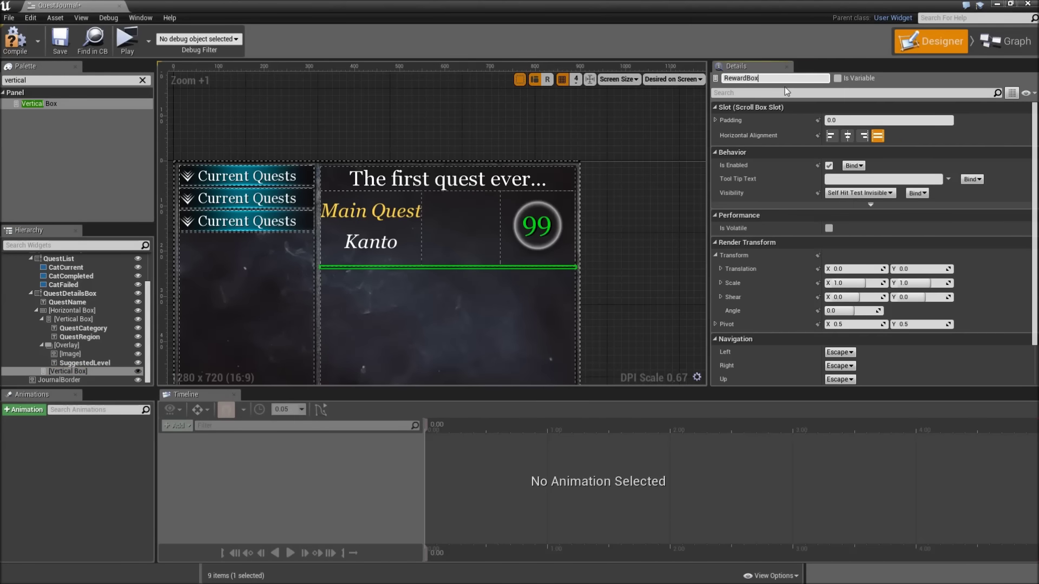
key(Return)
click(838, 79)
Add a Text widget inside RewardBox with the text content "Reward:"
click(46, 81)
text(text)
drag(67, 103, 82, 371)
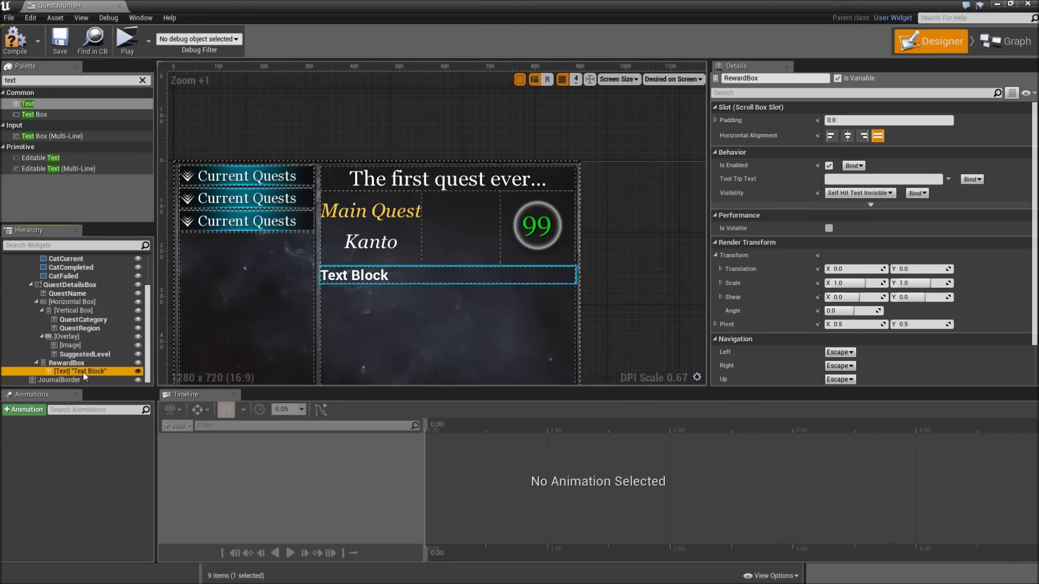
click(866, 196)
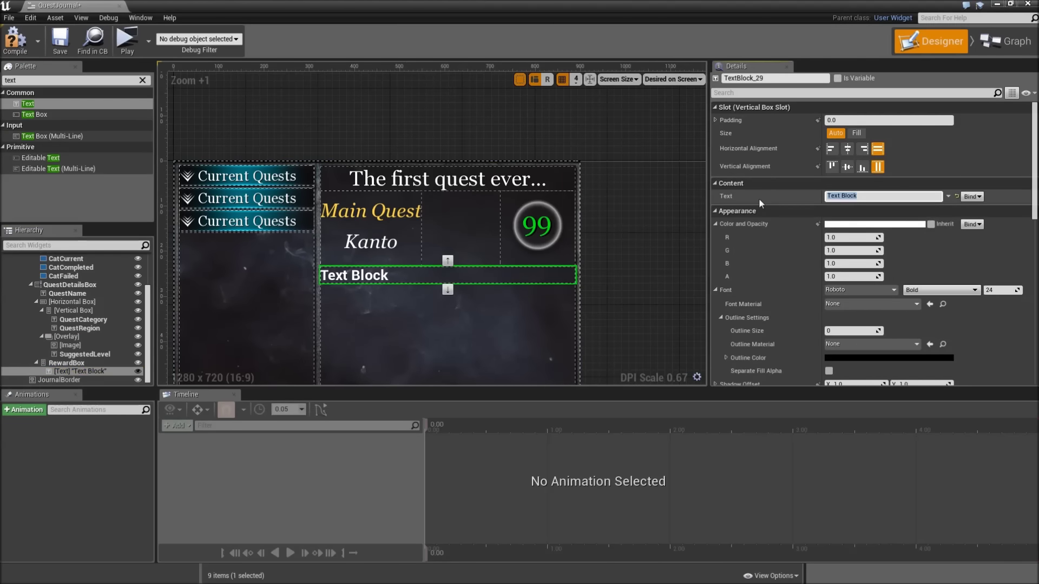
text(Reward:)
key(Return)
Center the "Reward:" text horizontally and change its font to Georgia_Itallic with a size of 40
click(847, 148)
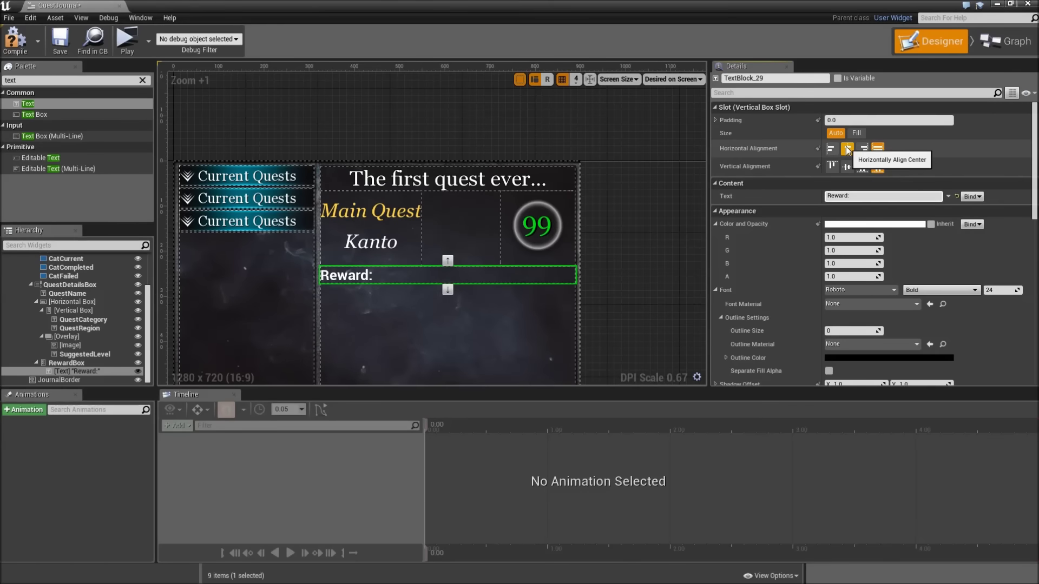
click(847, 149)
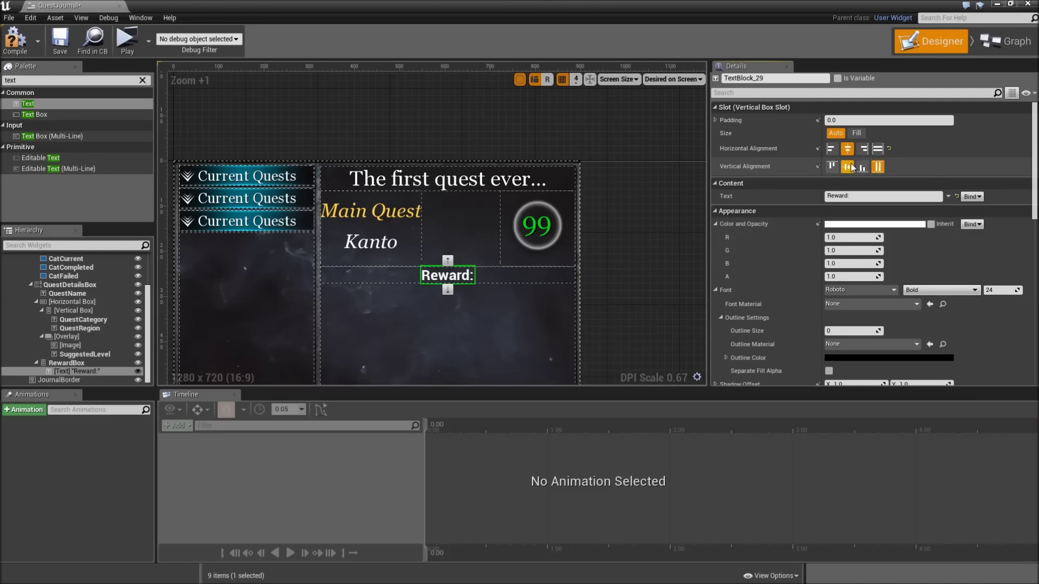
click(871, 291)
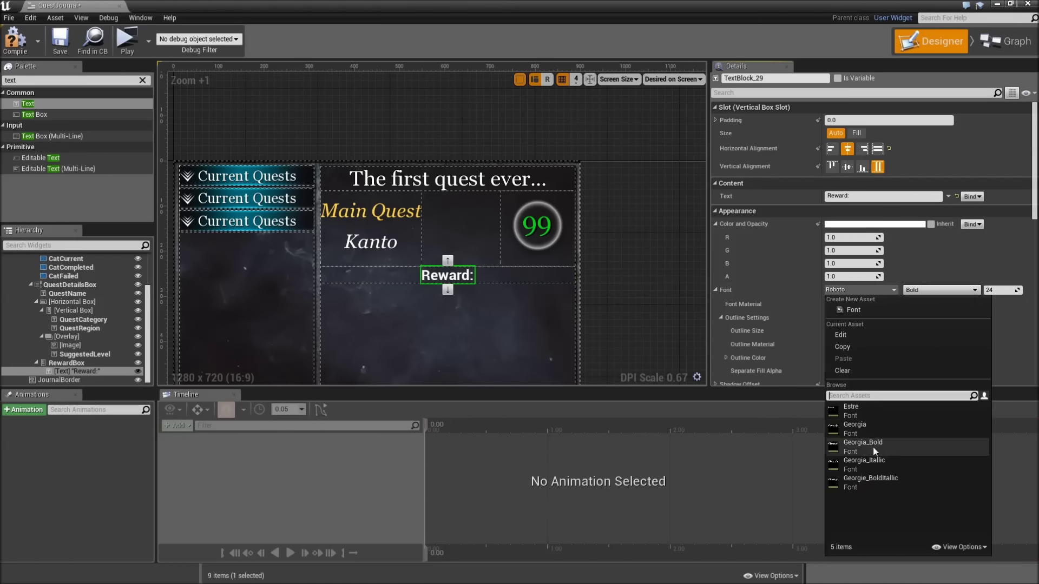
click(873, 462)
click(998, 290)
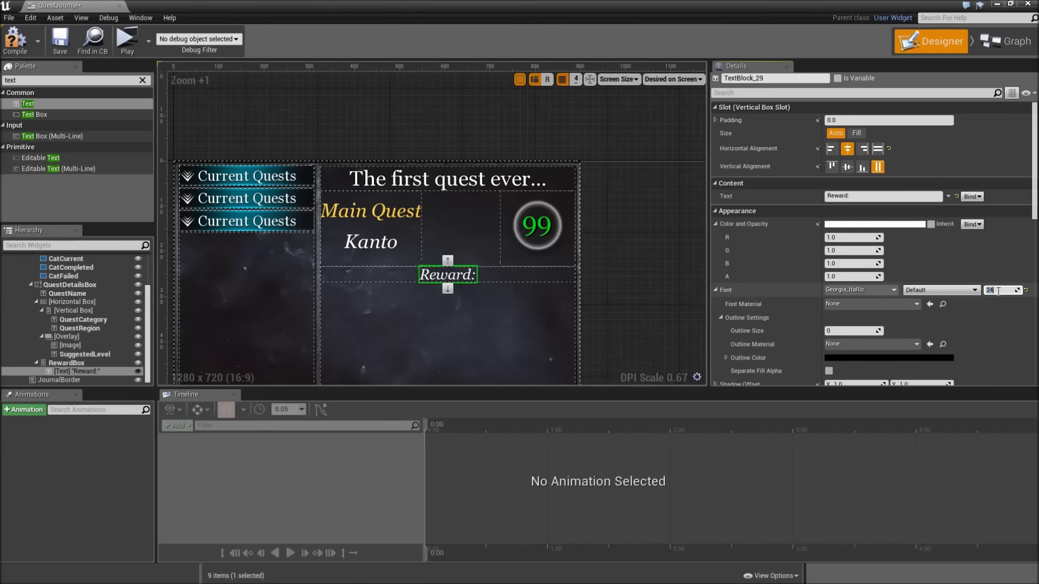
text(40)
key(Return)
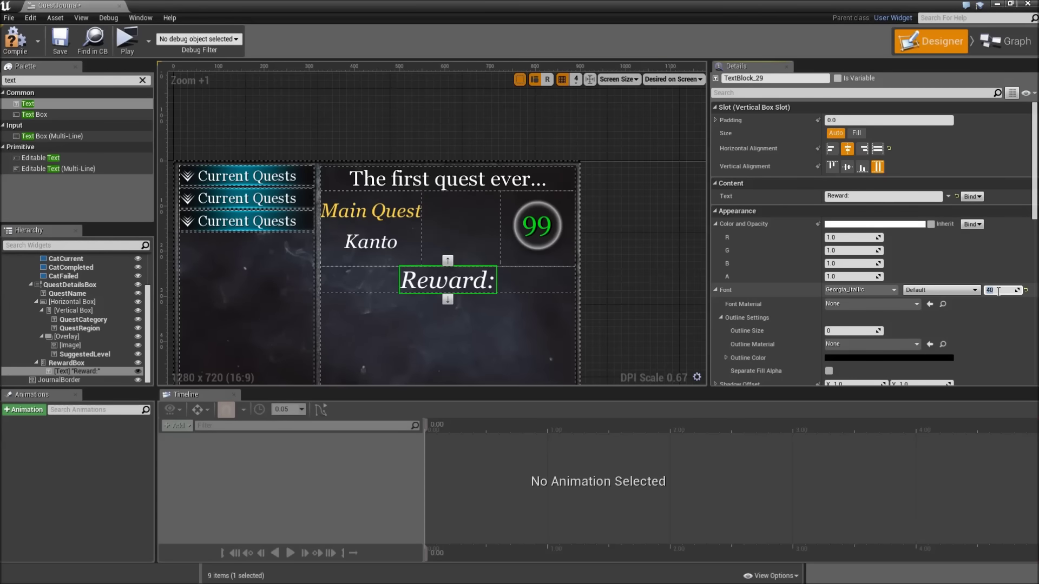
Add an Image widget to RewardBox below the "Reward:" text and turn off its Is Variable option
click(73, 80)
text(image)
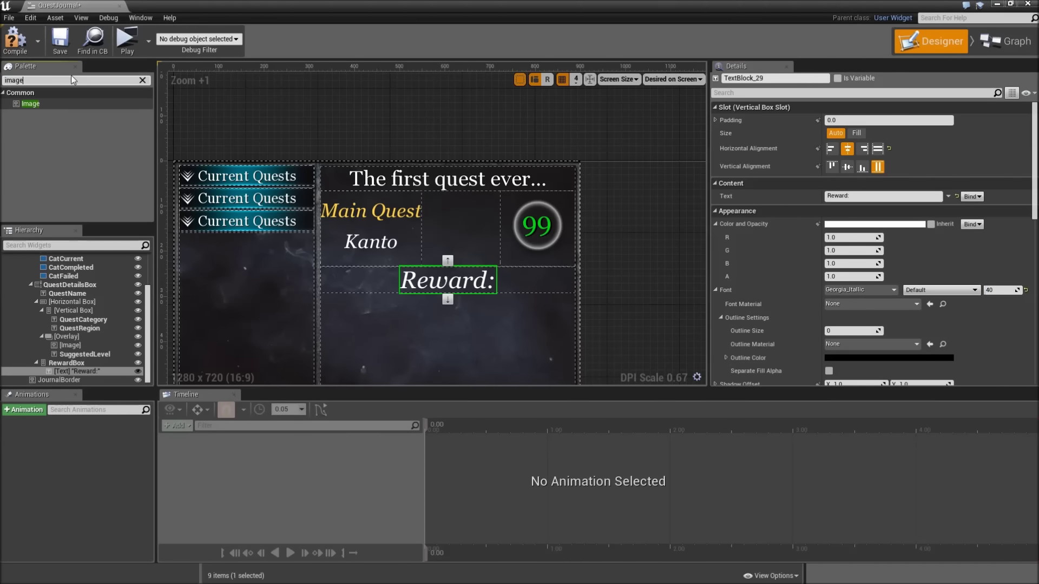
drag(29, 103, 72, 368)
click(836, 78)
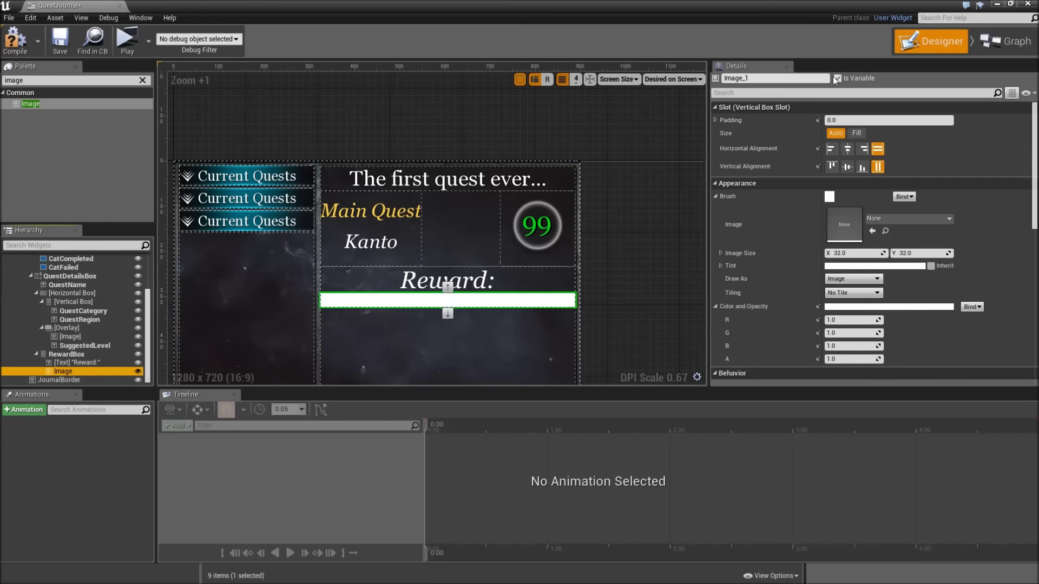
click(837, 78)
Set the brush image of RewardBox's new Image widget to Spacer
click(886, 219)
click(883, 359)
click(909, 219)
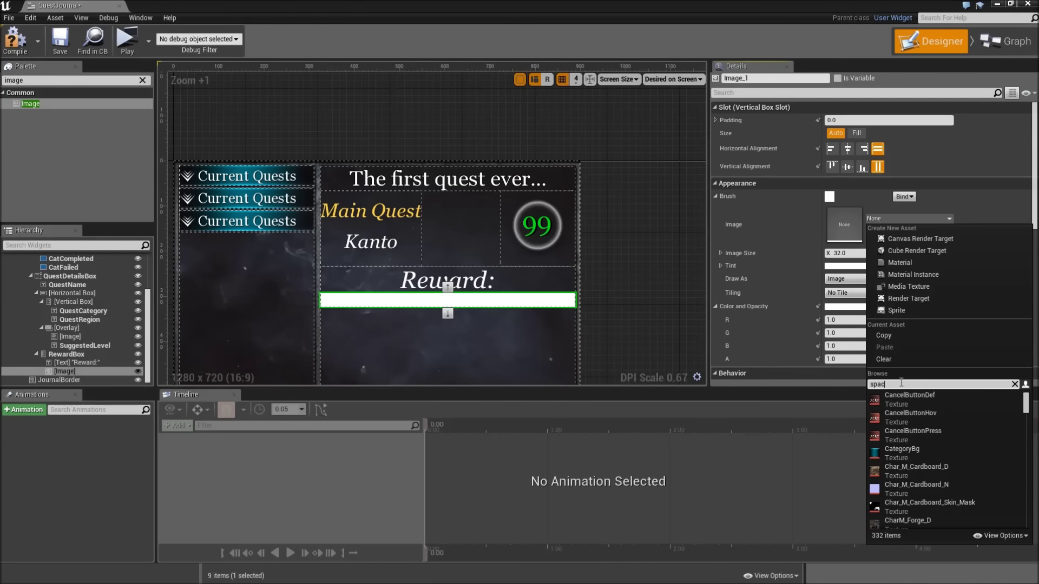
text(spa)
click(909, 398)
scroll(468, 302, up, 3)
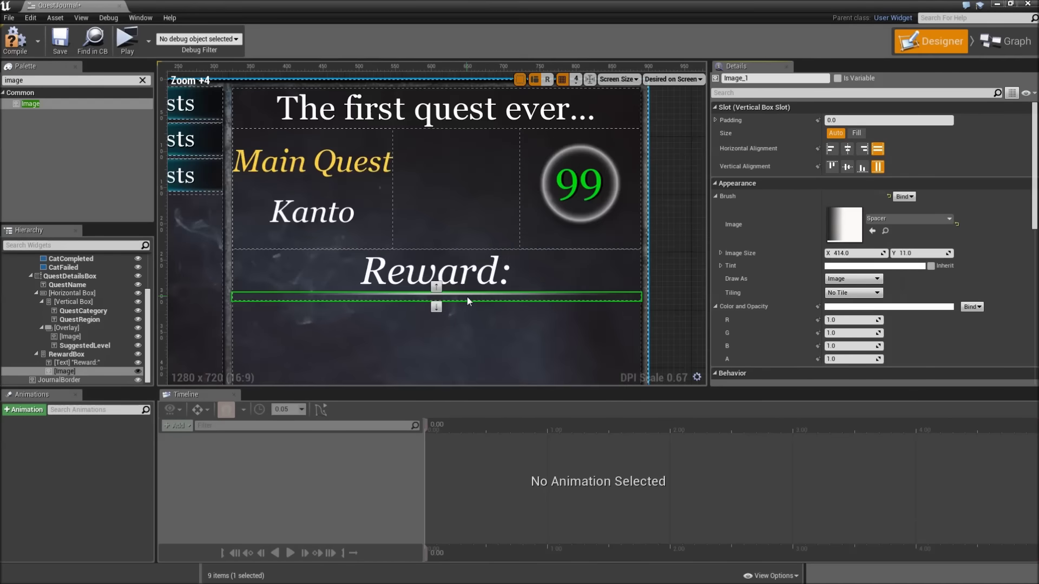
scroll(469, 301, up, 3)
scroll(475, 276, down, 1)
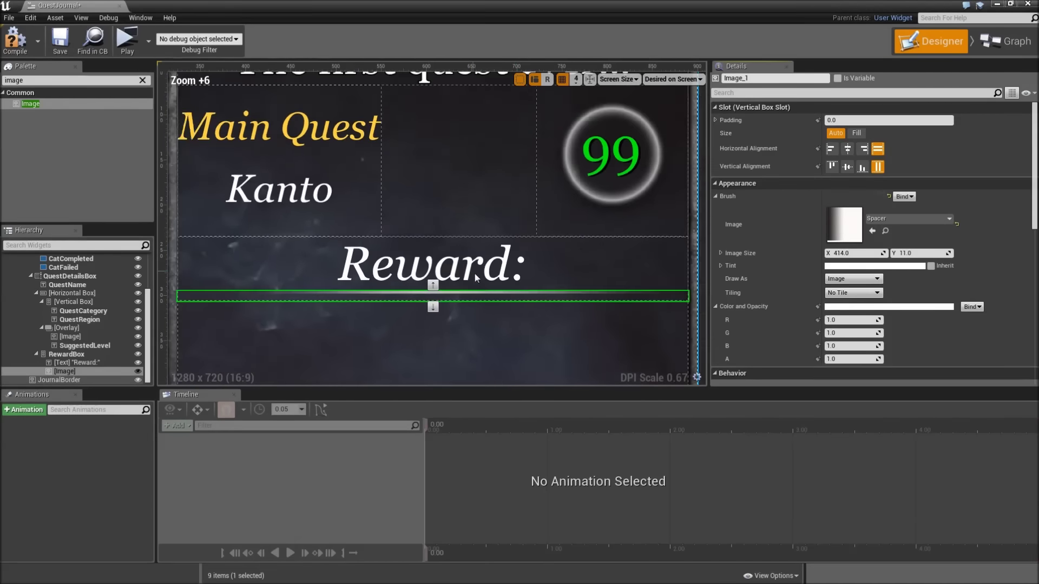
scroll(475, 276, down, 3)
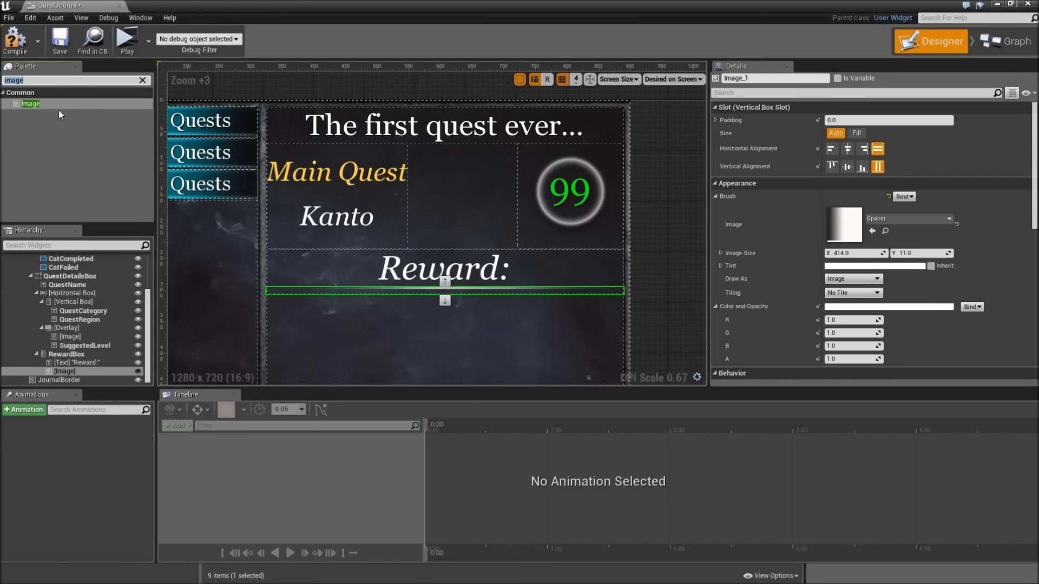
Search the palette for "vert" and add a Vertical Box to the widget hierarchy
text(vert)
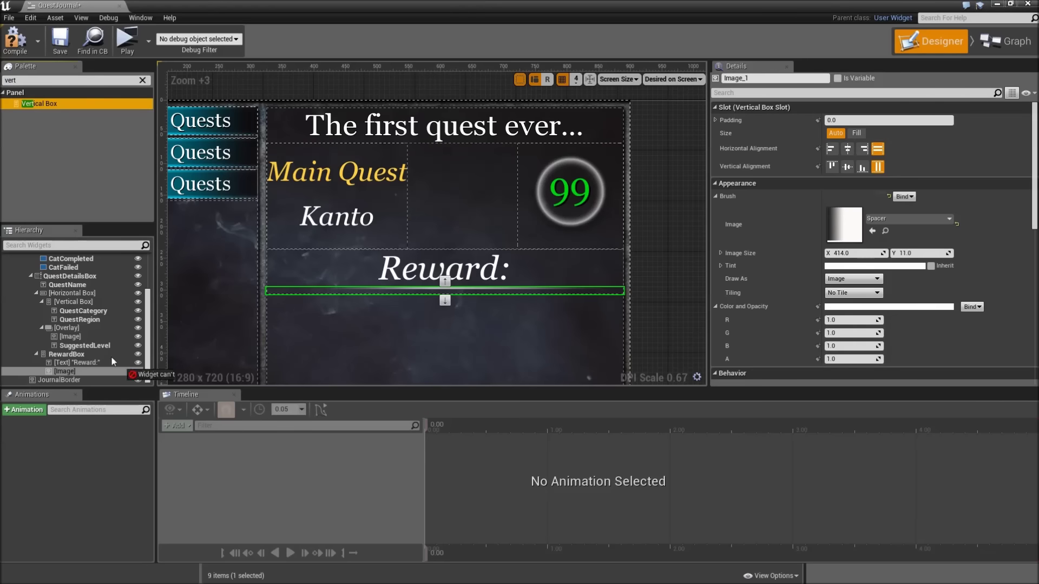